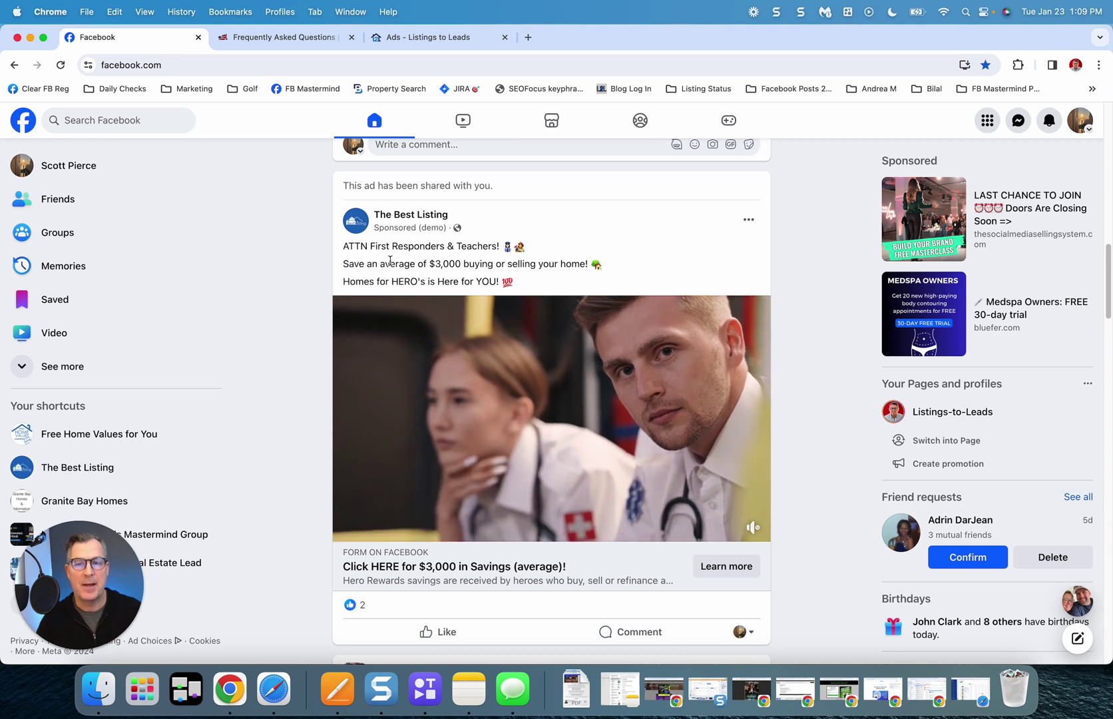
Switch from the Facebook hero ad post to the Homes for Heroes FAQ page
click(296, 44)
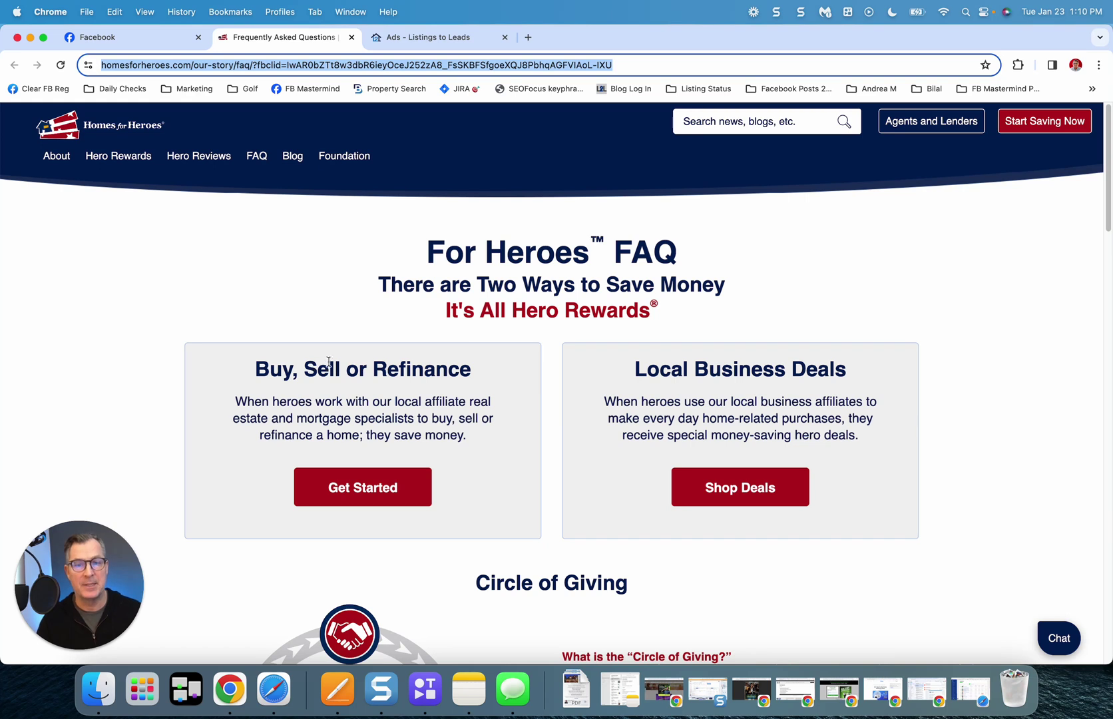
Copy the FAQ page URL and move to the Listings to Leads Ads dashboard
key(super+c)
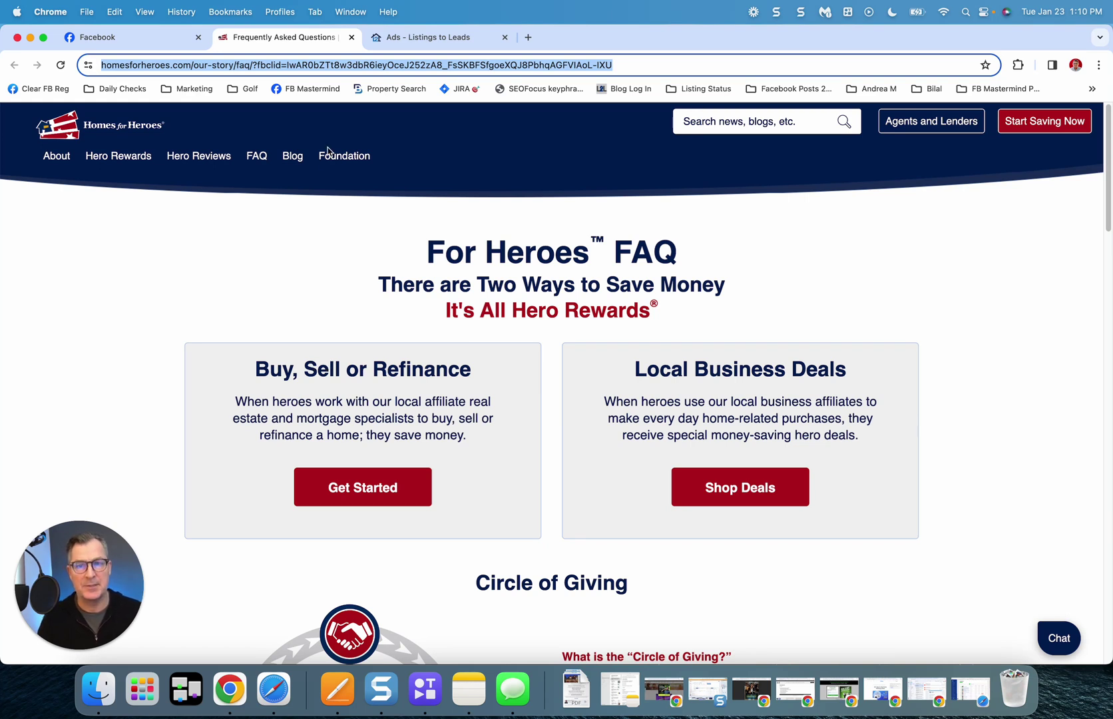
click(425, 42)
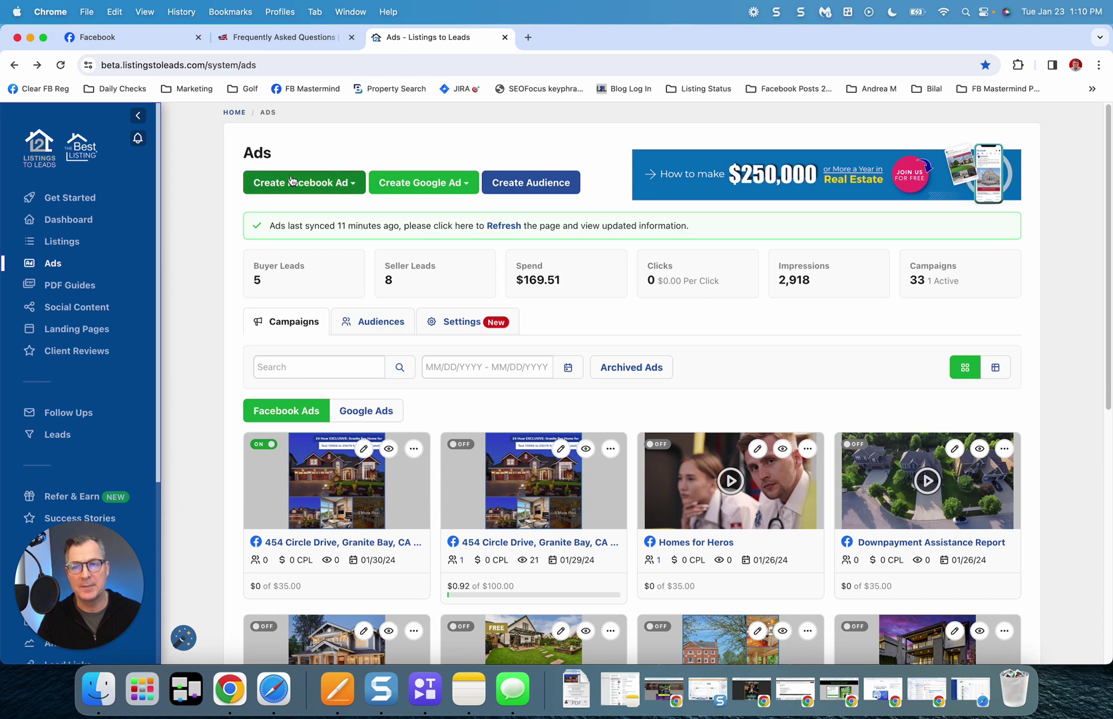
Browse the Facebook and Google ad types, then create a custom Facebook buyer lead ad named Homes for Heroes 2
click(355, 185)
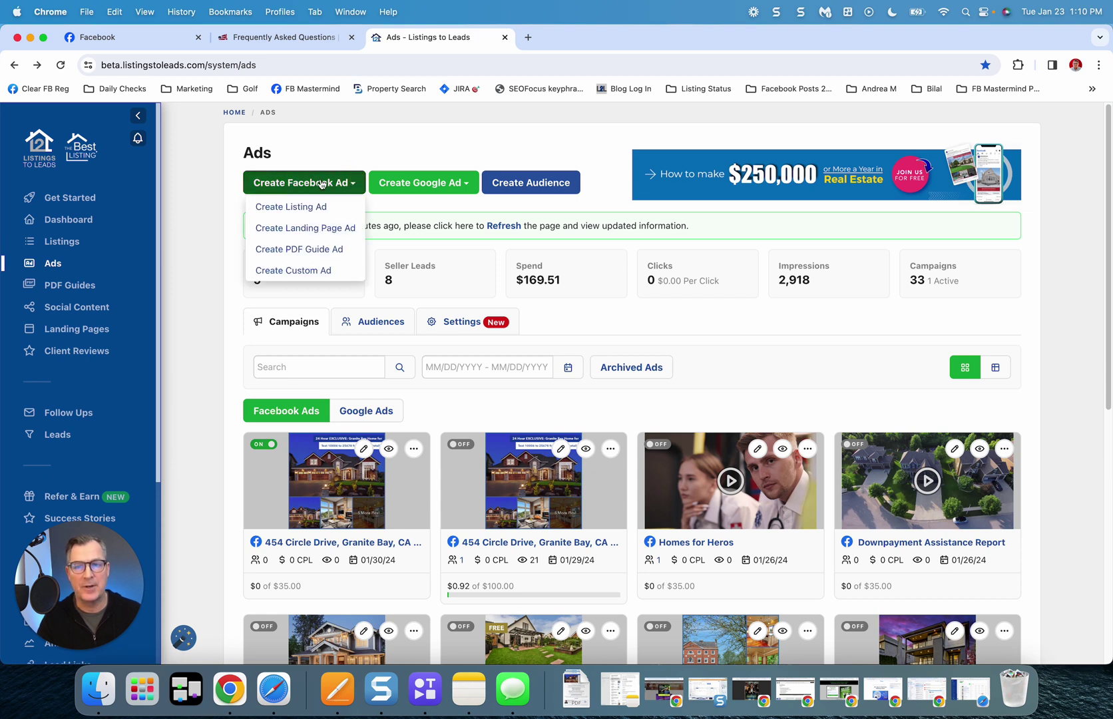
click(454, 184)
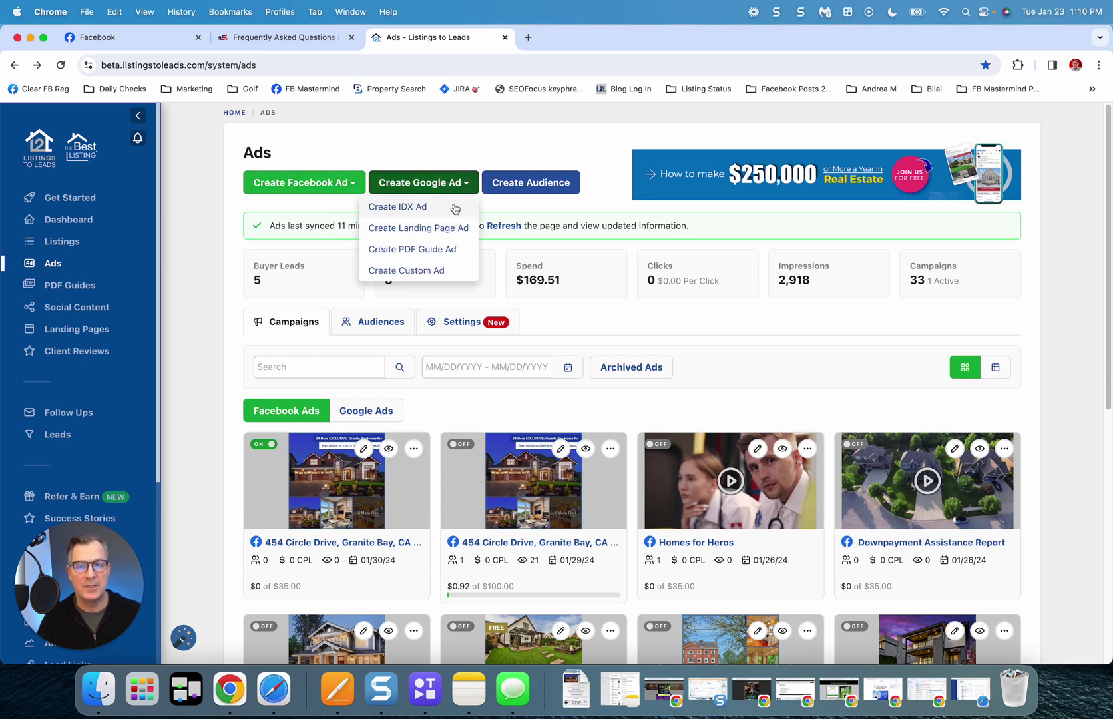
click(339, 184)
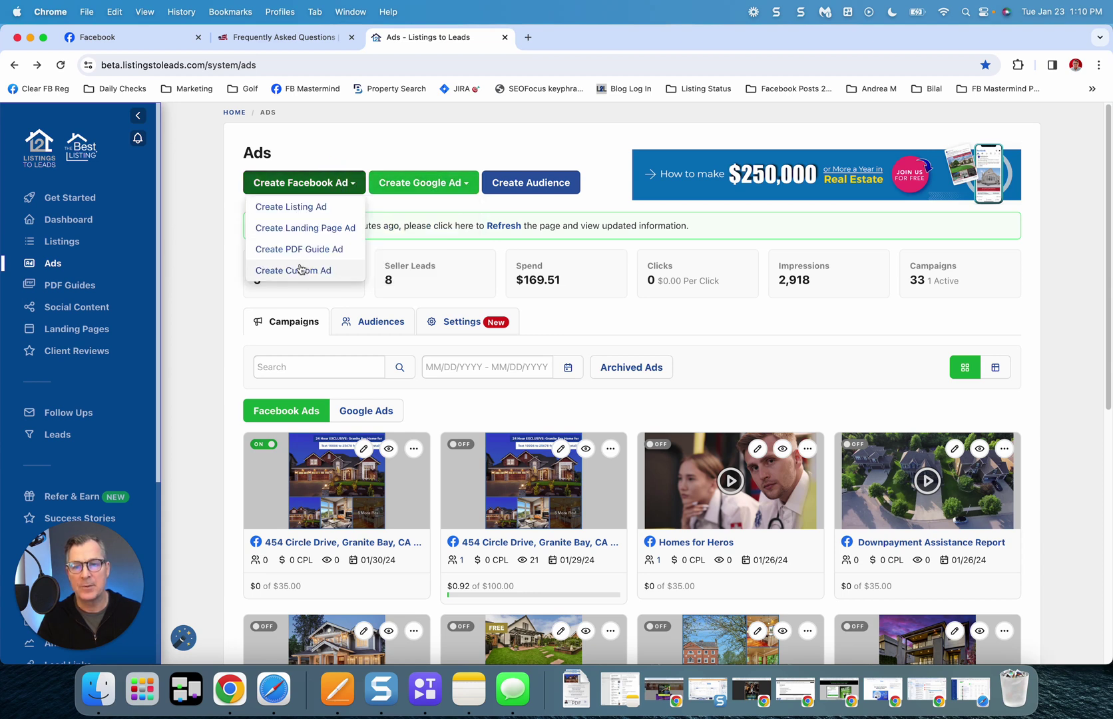
click(327, 275)
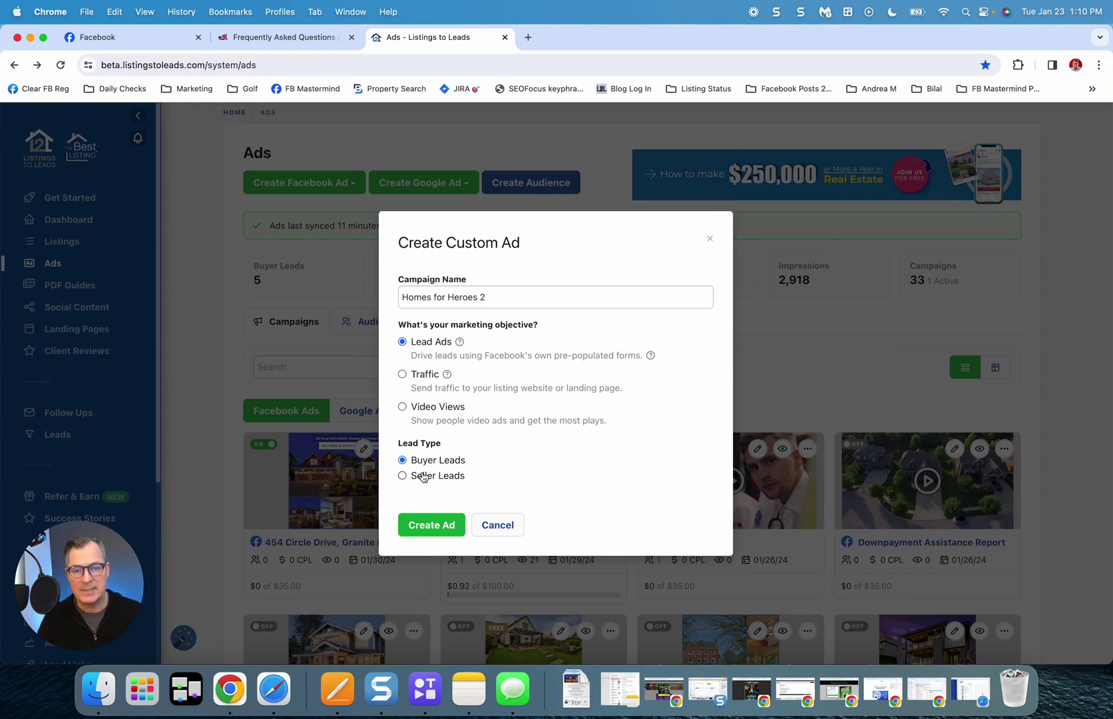
click(432, 524)
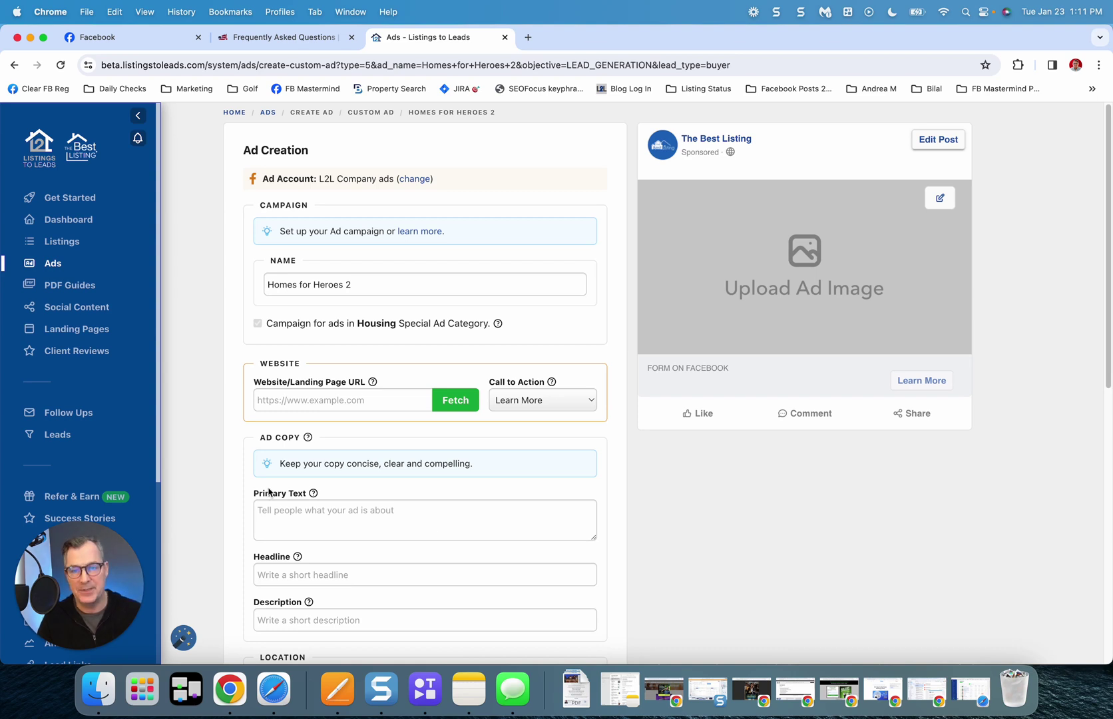
scroll(206, 439, down, 1)
scroll(319, 258, down, 3)
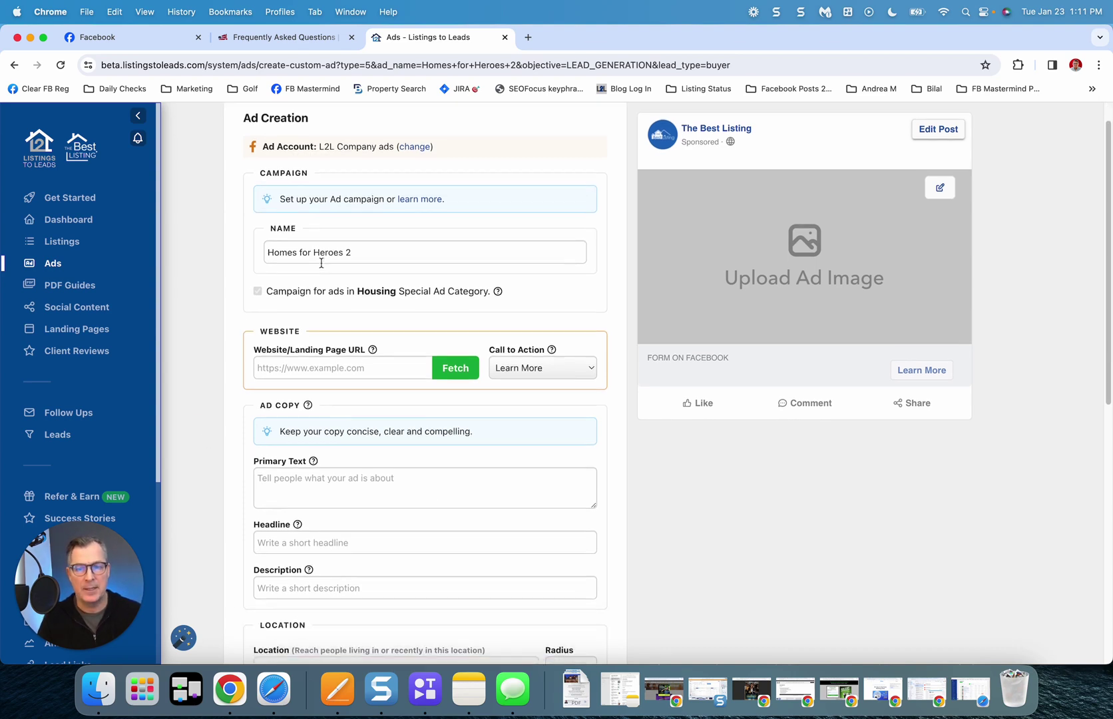
scroll(379, 354, up, 1)
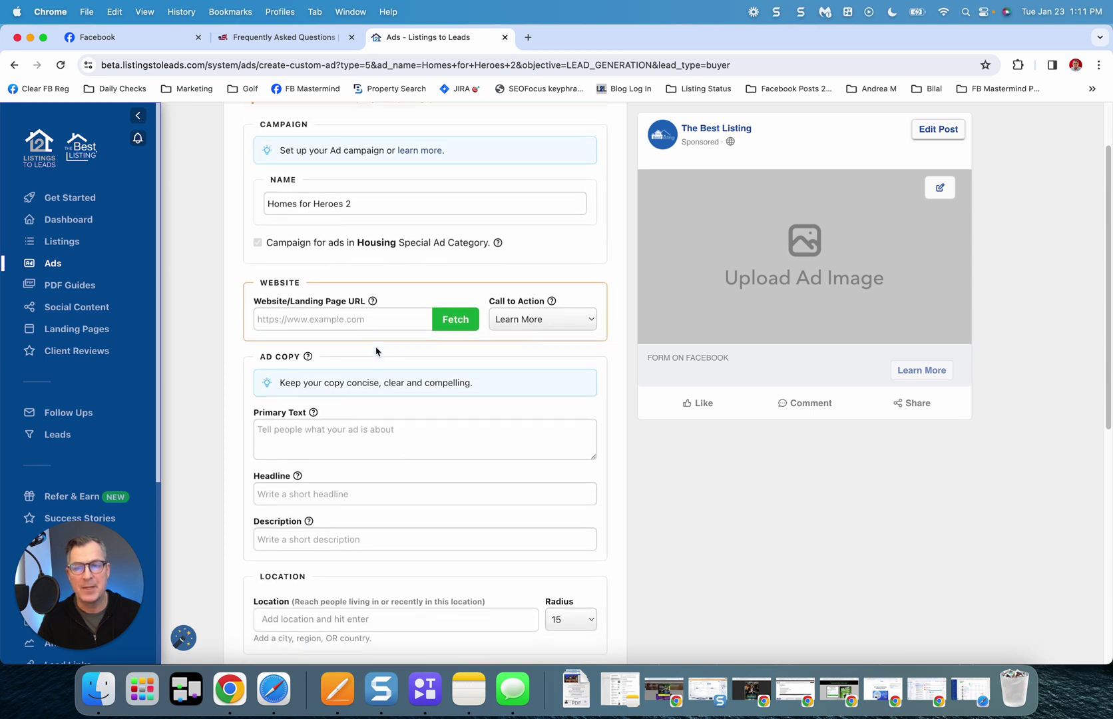
scroll(378, 354, up, 2)
Paste the FAQ page URL as the ad's landing page and fetch its details, checking against the FAQ page
click(300, 39)
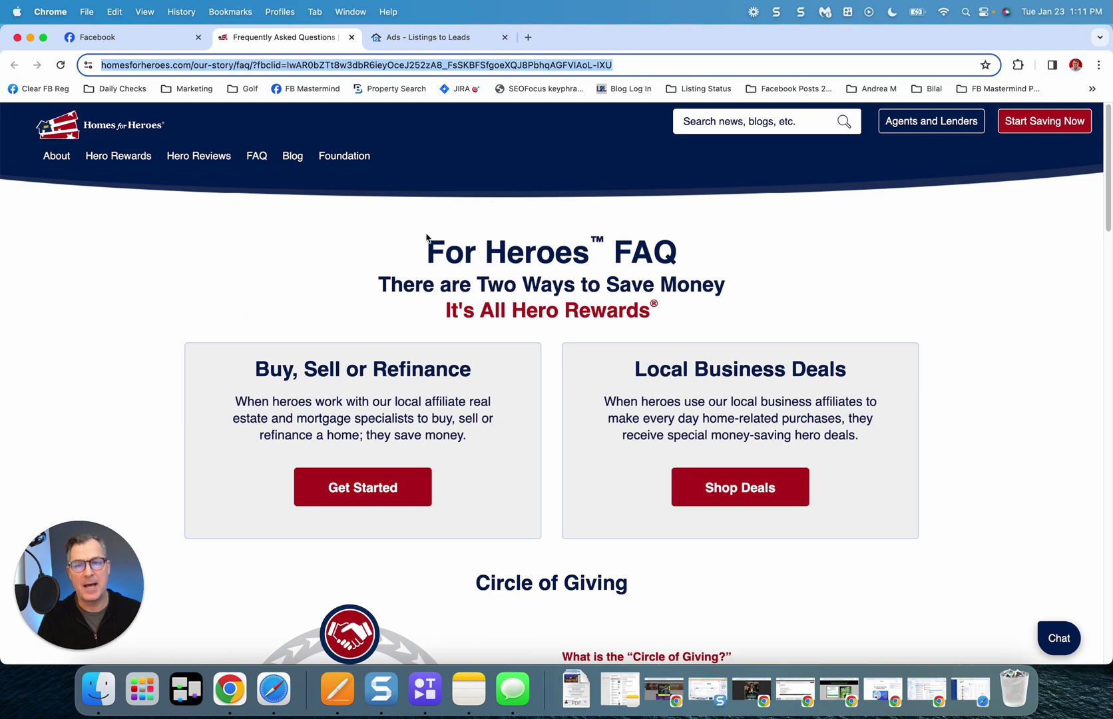
click(433, 37)
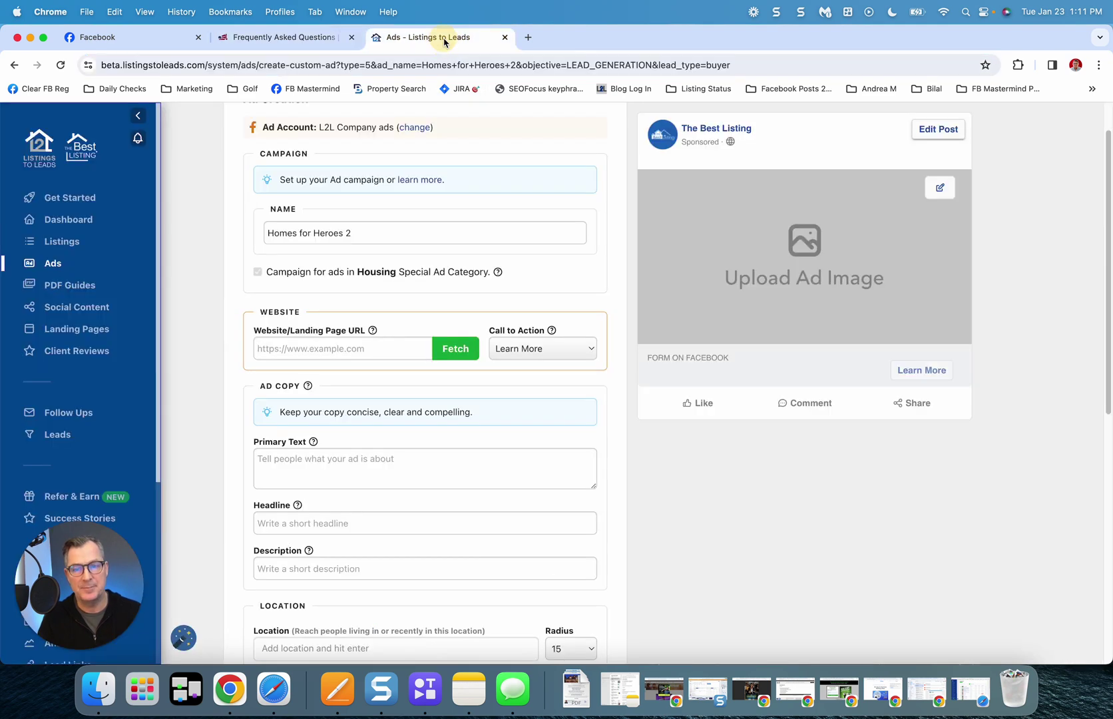
click(351, 348)
key(super+v)
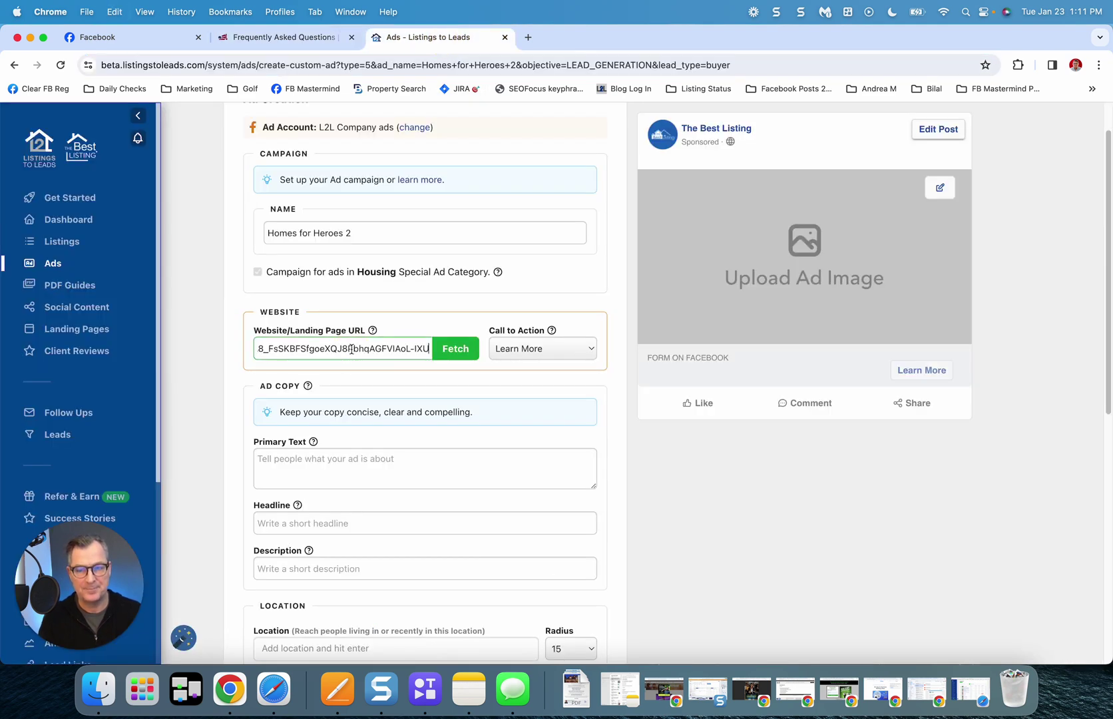
click(215, 411)
scroll(220, 399, down, 1)
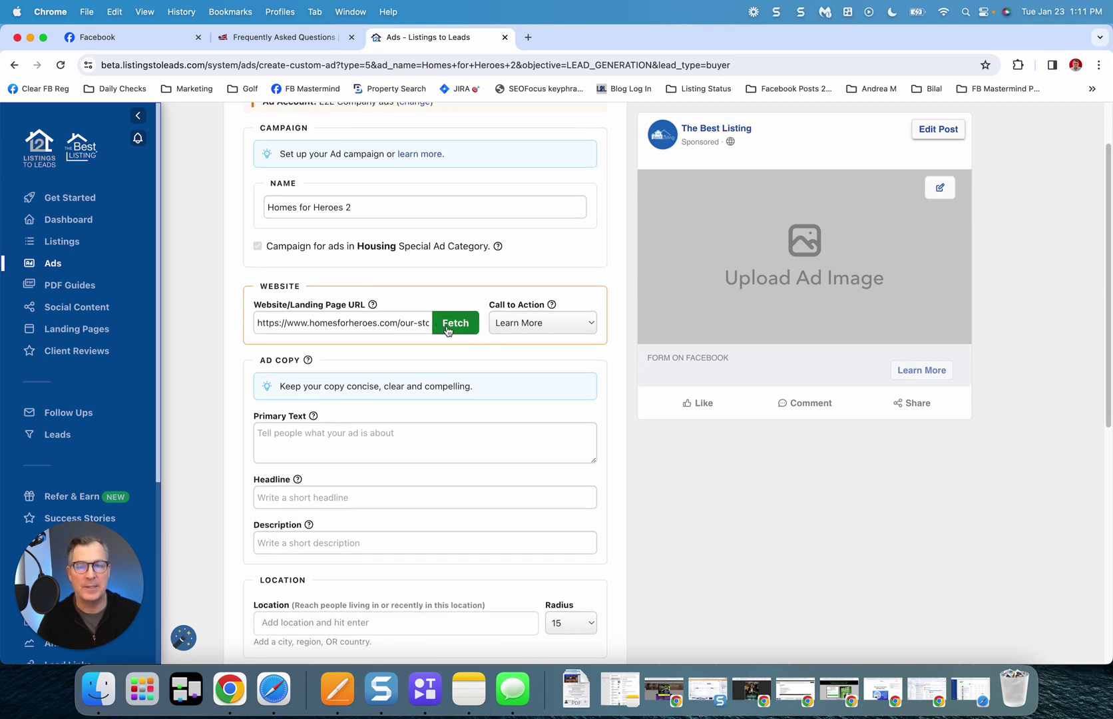
click(291, 37)
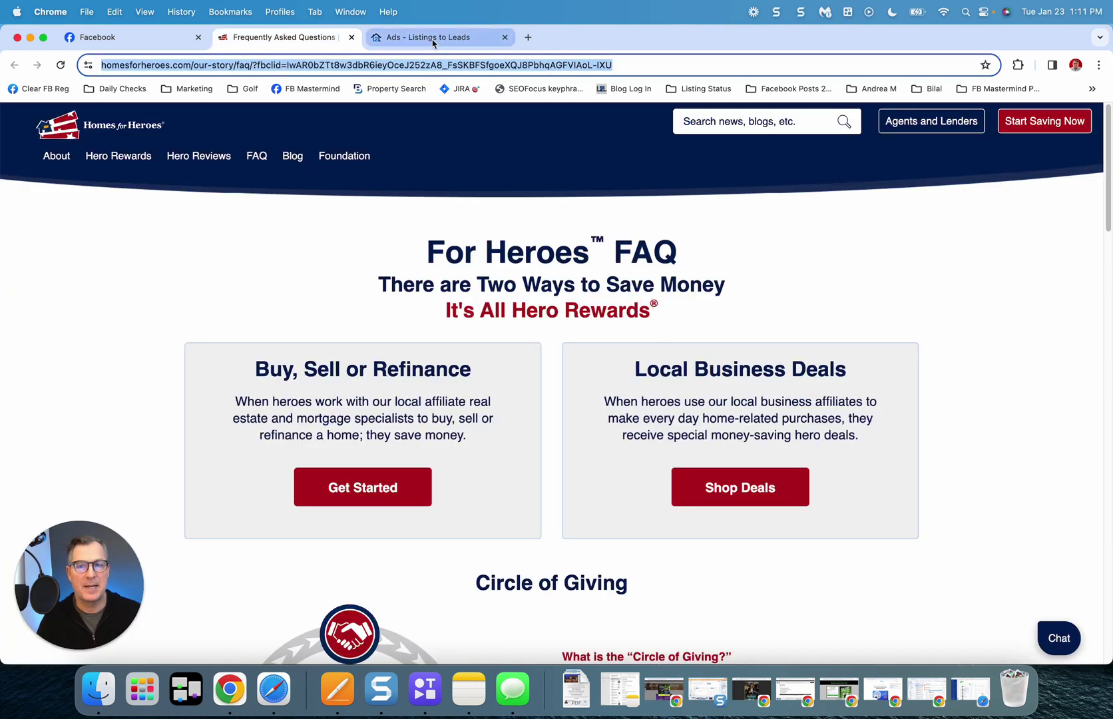
click(431, 40)
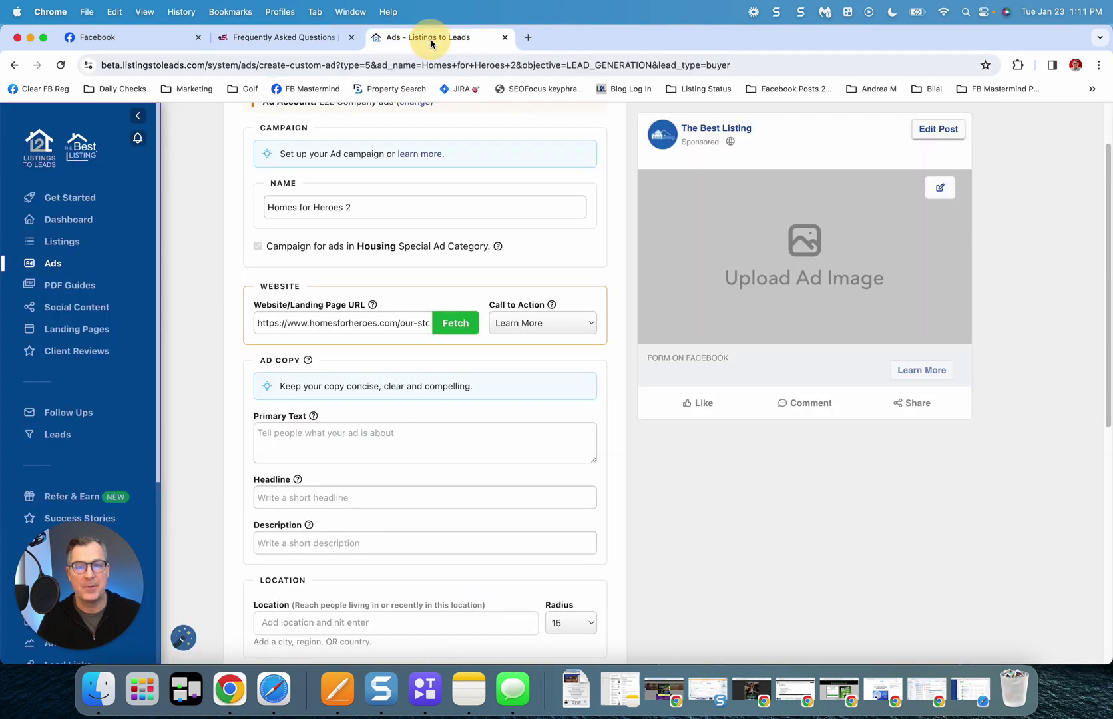
scroll(227, 348, down, 2)
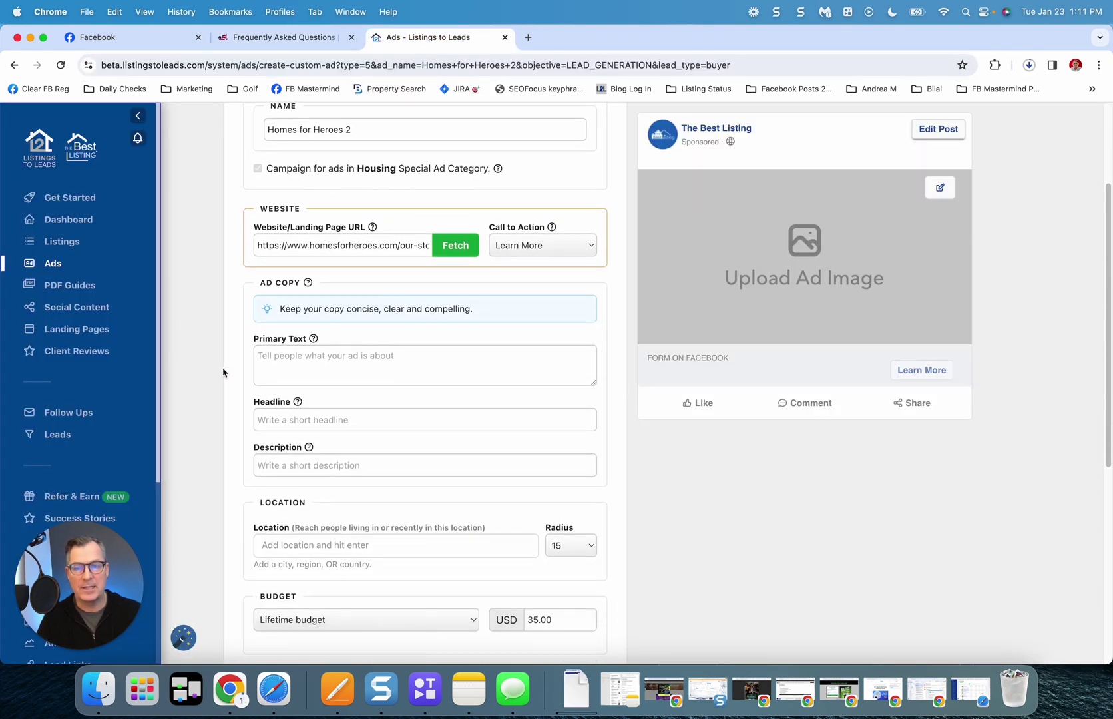
scroll(261, 339, down, 1)
click(311, 316)
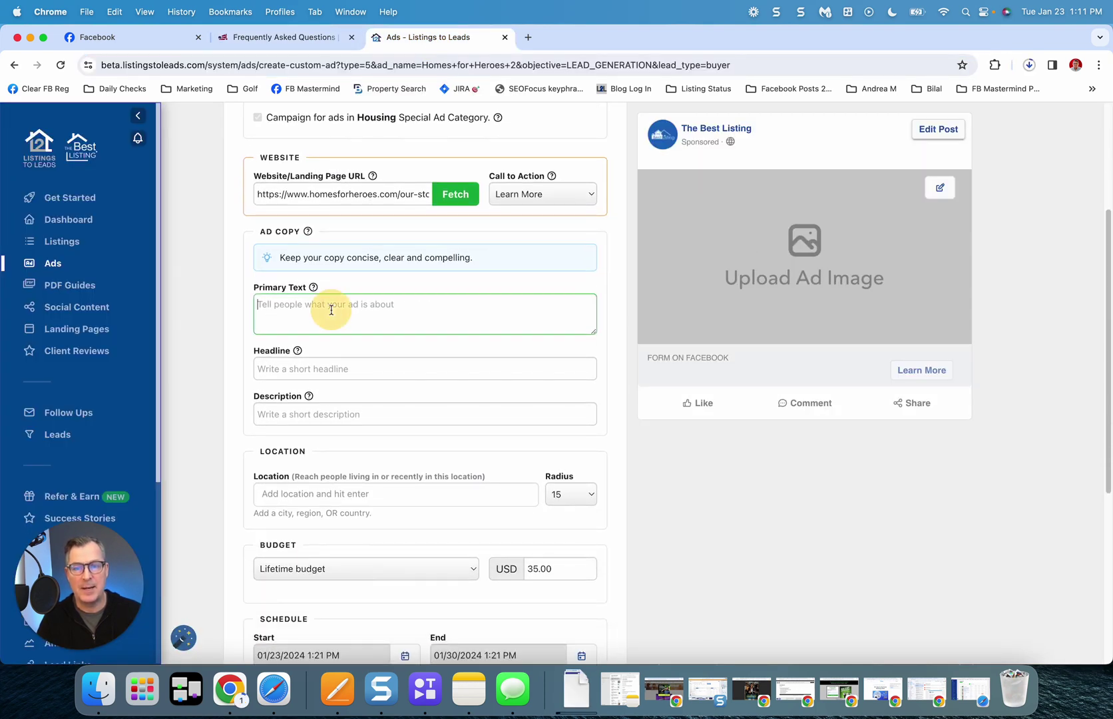
Paste the existing ad's three-line First Responders & Teachers copy as primary text, spaced with blank lines
click(148, 44)
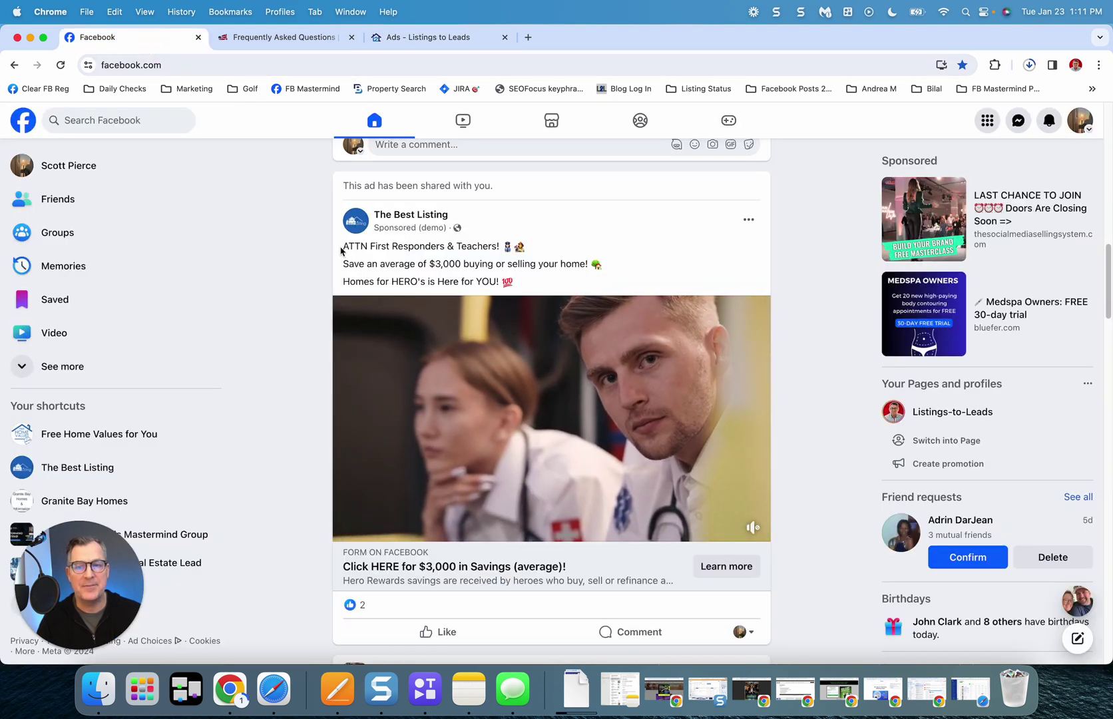
drag(345, 245, 528, 287)
key(super+c)
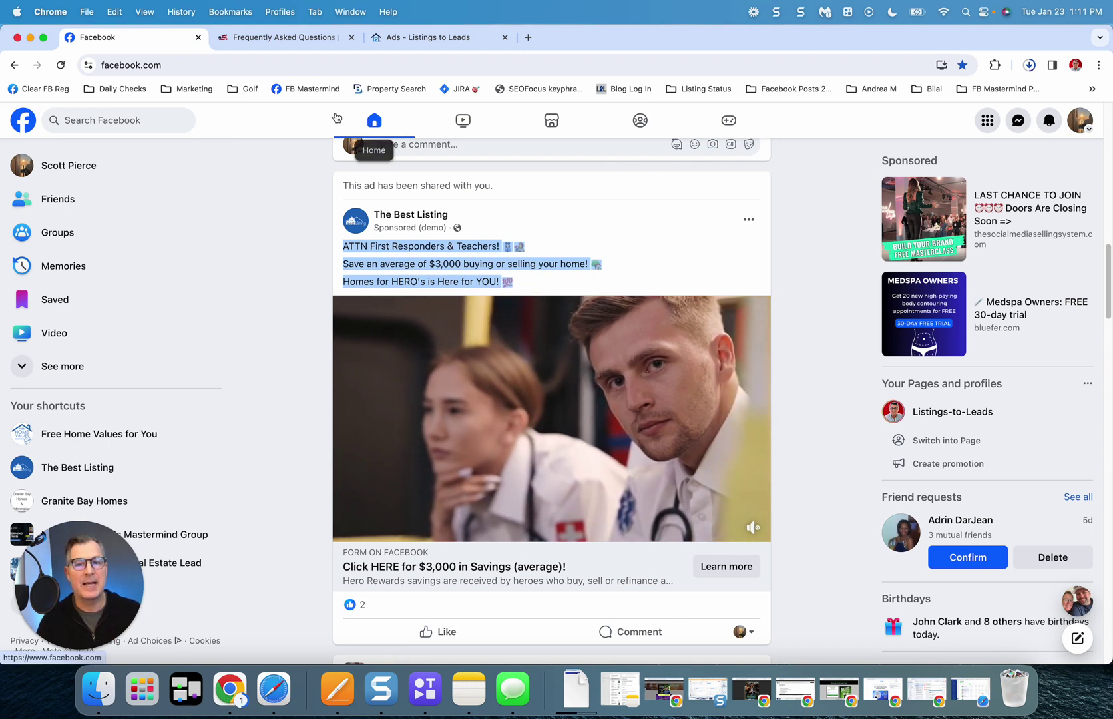
click(428, 41)
click(318, 293)
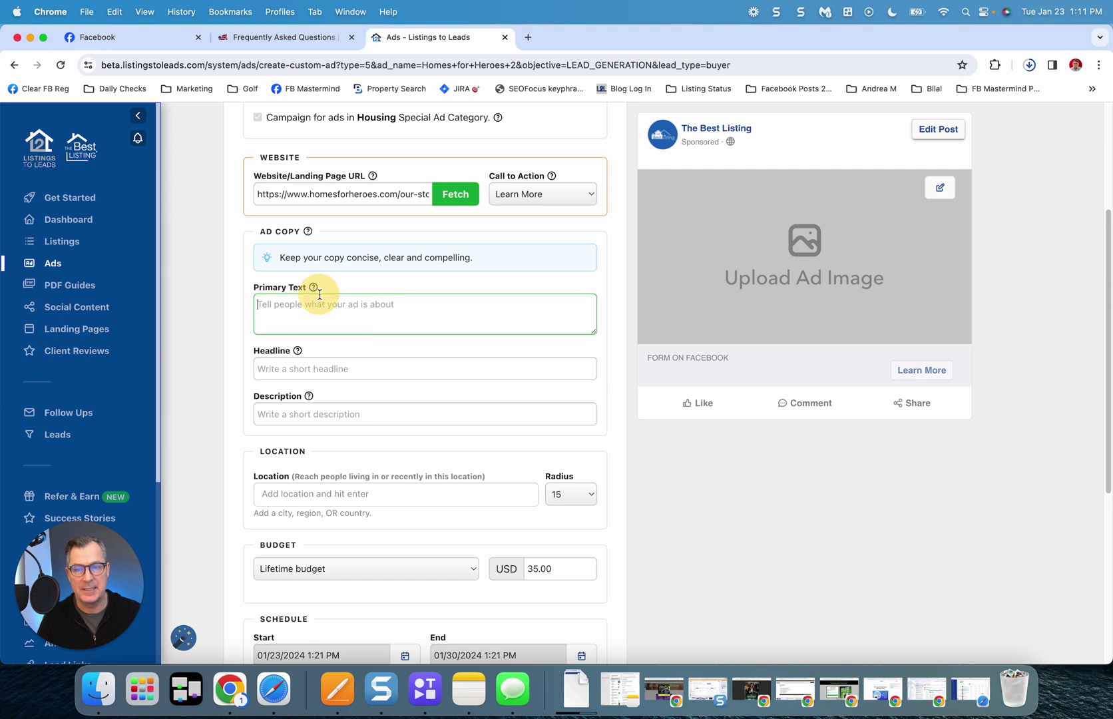
key(super+v)
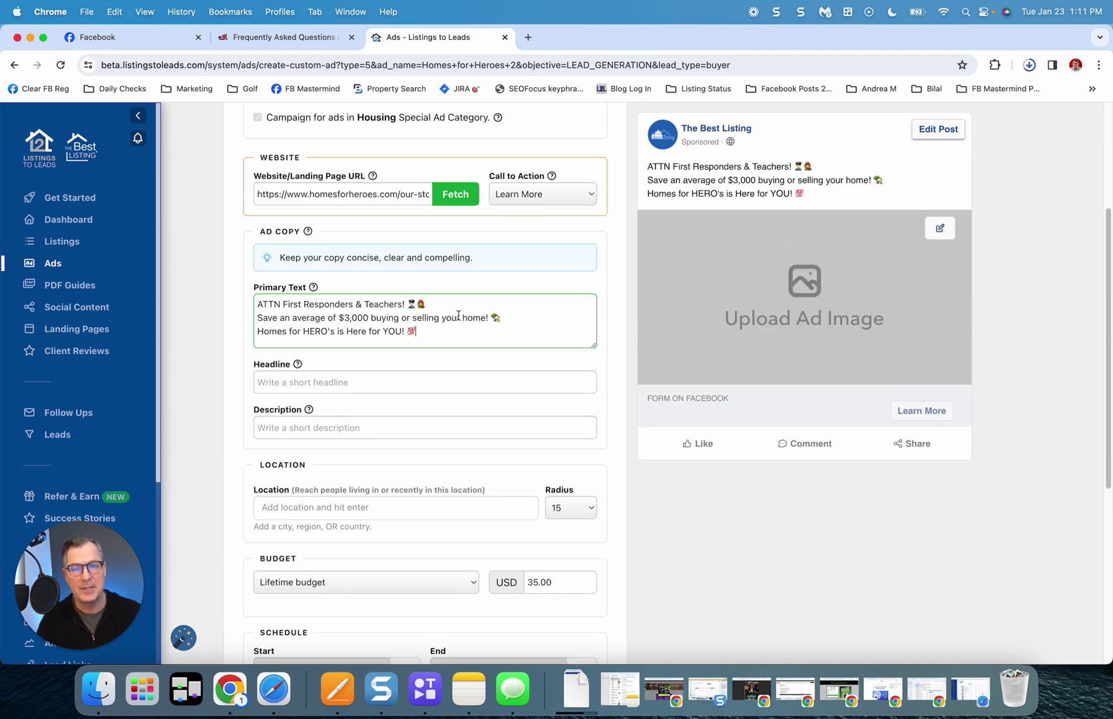
click(459, 304)
key(Return)
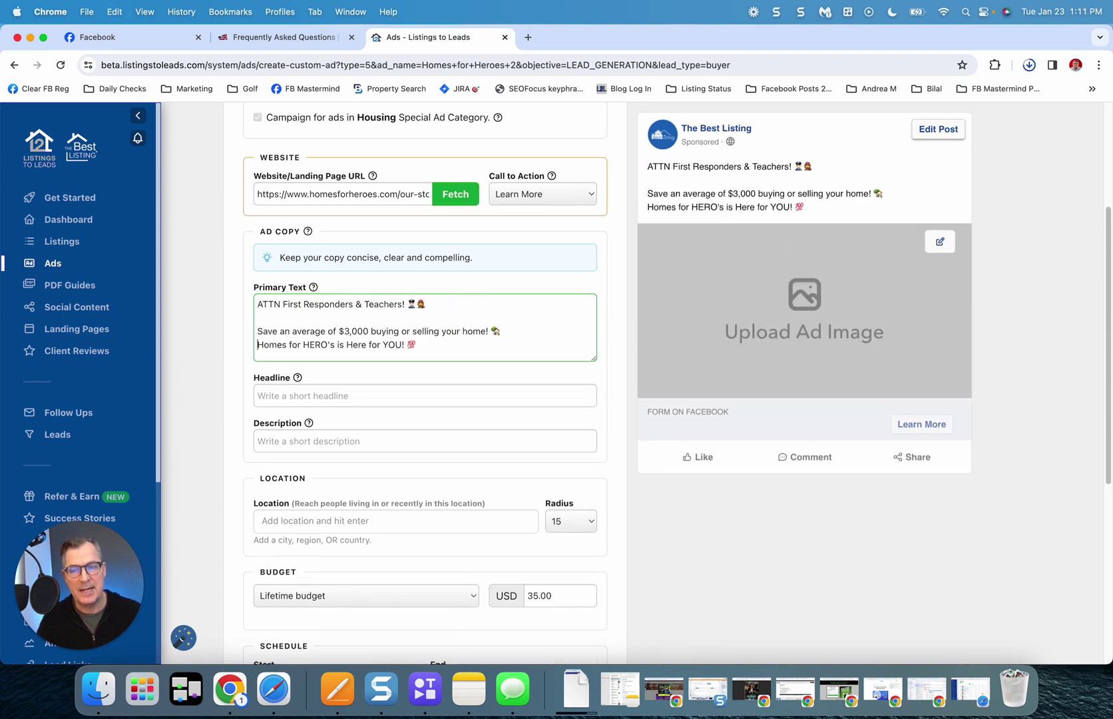
key(Return)
scroll(215, 431, down, 2)
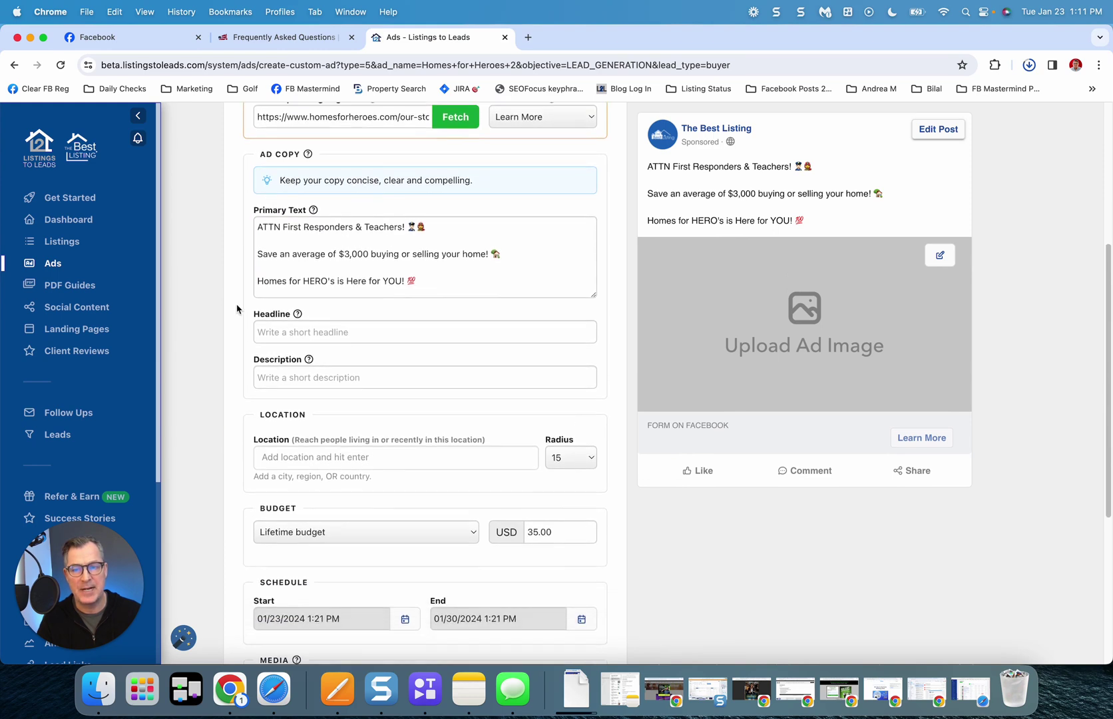
scroll(237, 377, down, 1)
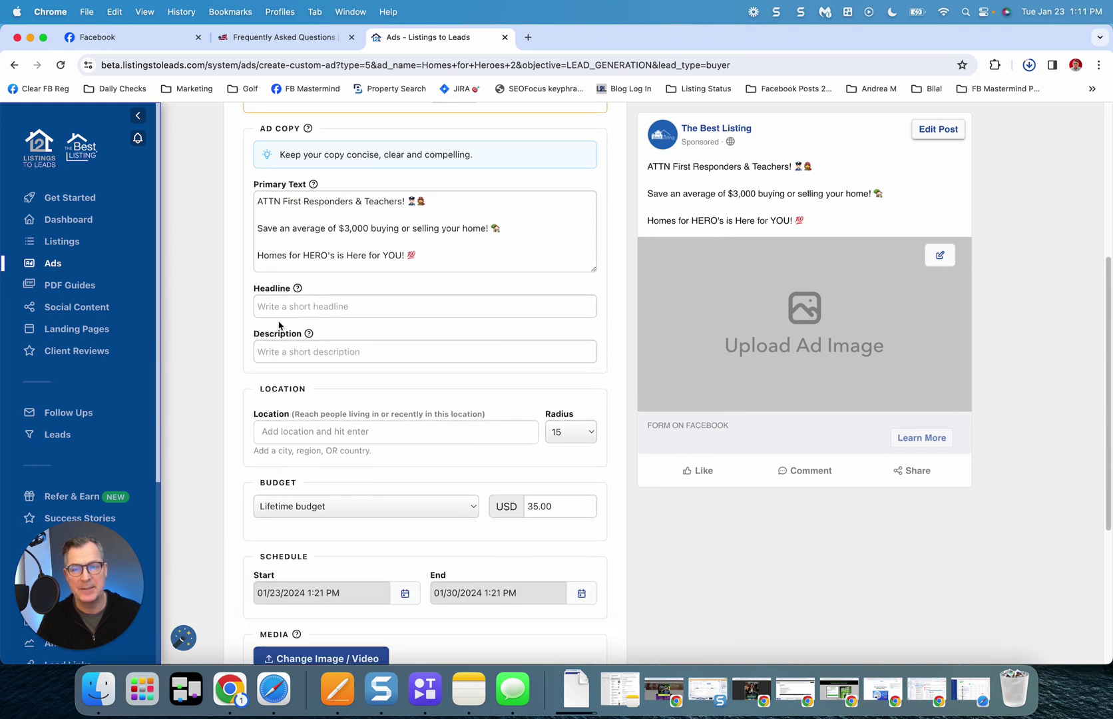
Review the existing ad's $3,000 savings headline and lead form preview, then return to the ad form
click(283, 37)
click(154, 37)
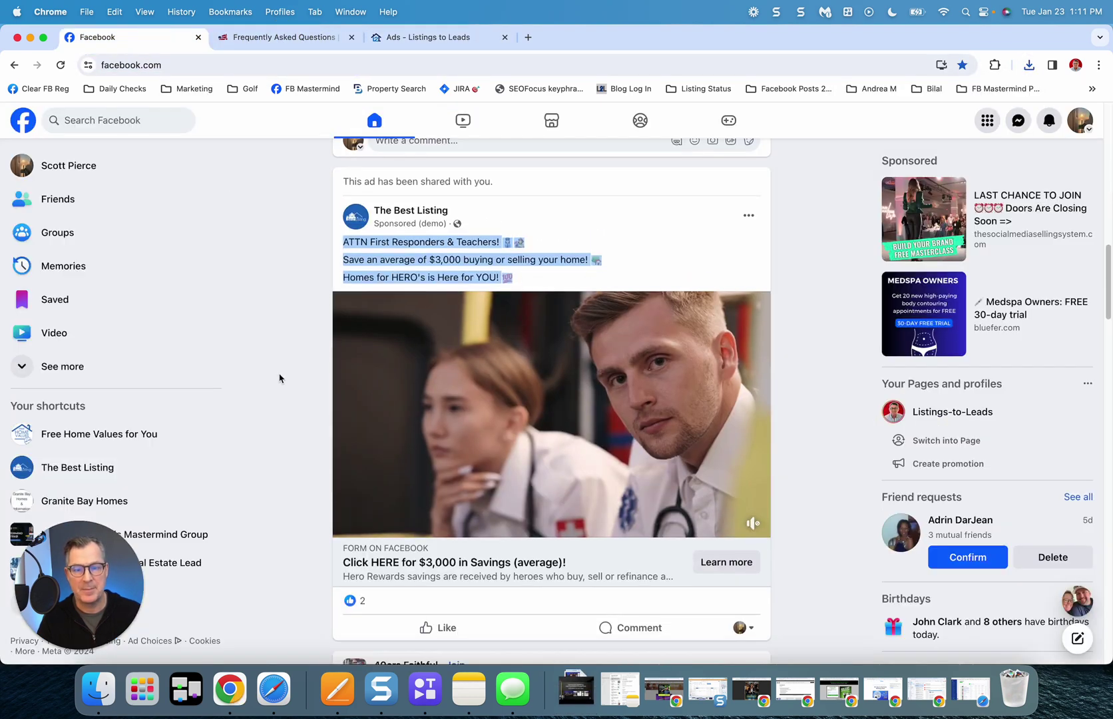
scroll(279, 377, down, 2)
click(341, 464)
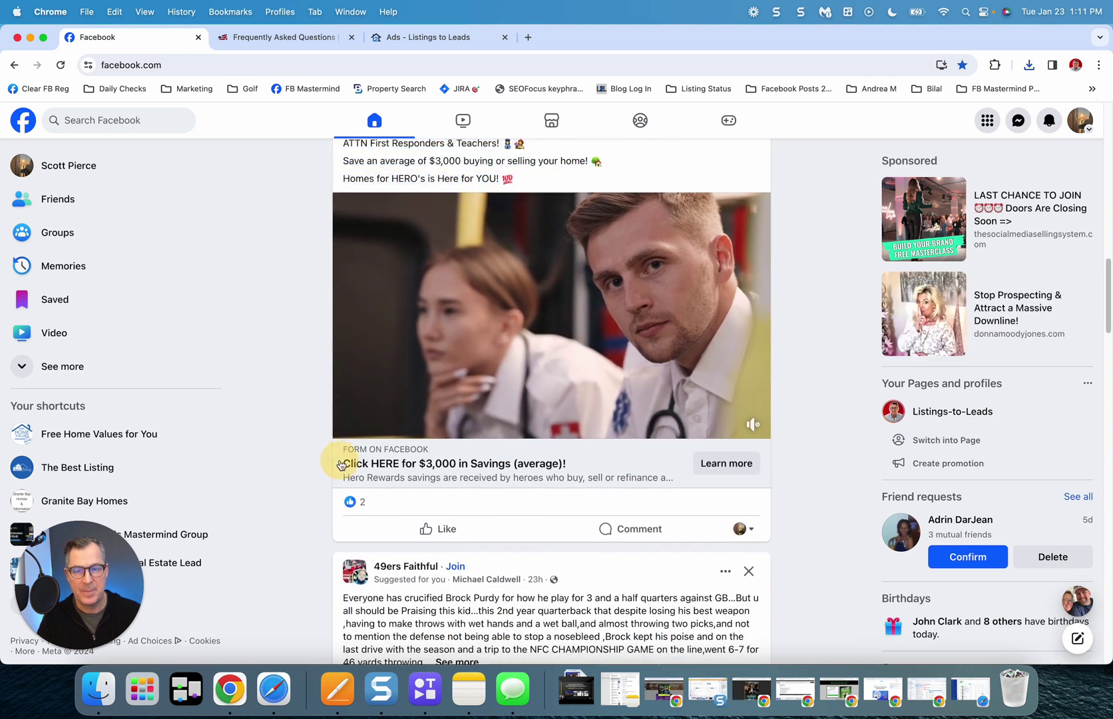
drag(341, 465, 588, 462)
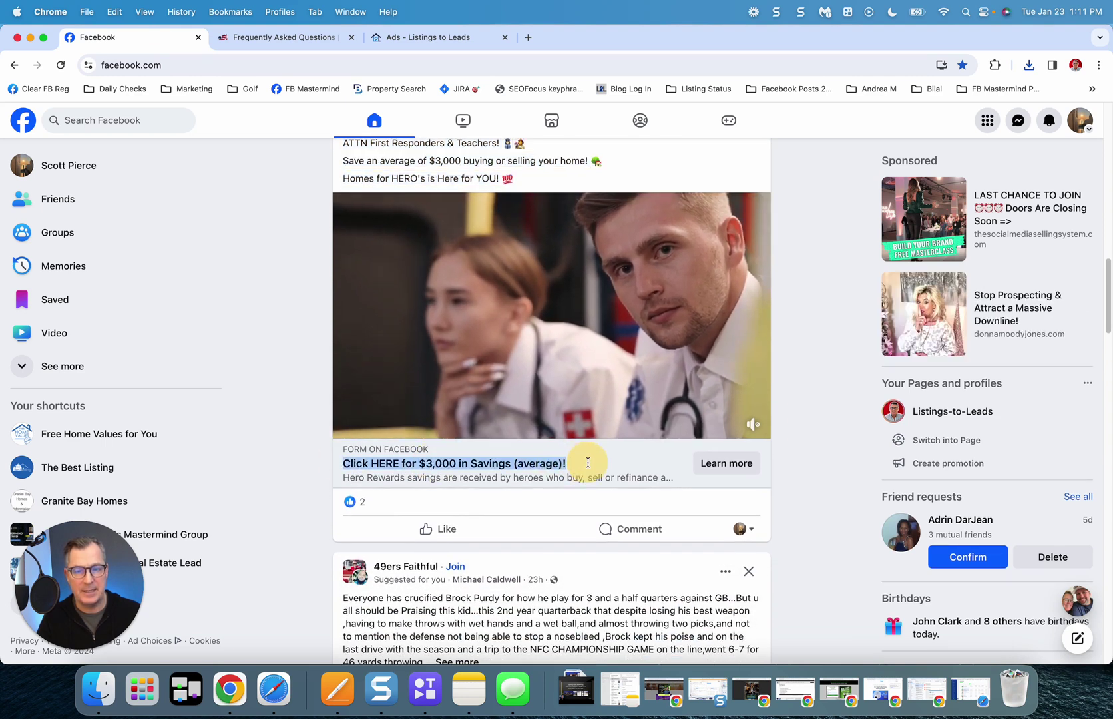
click(588, 461)
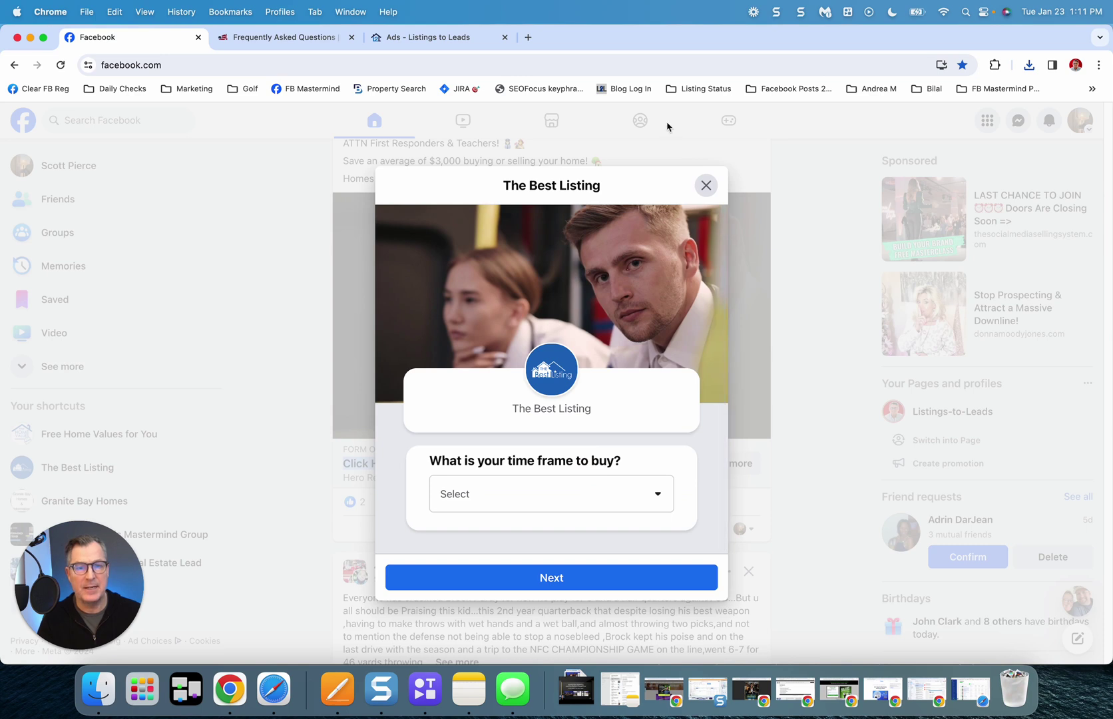
click(700, 179)
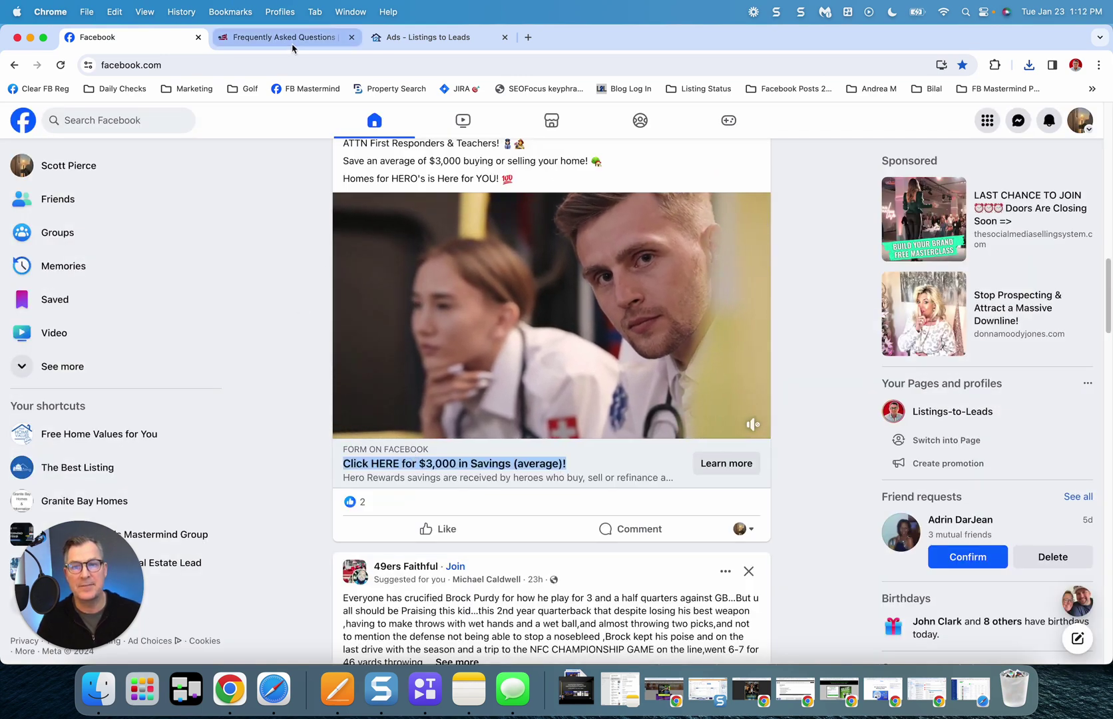
click(415, 38)
Write the $3,000 savings headline and the FREE information description, referencing the live ad and FAQ page
click(355, 312)
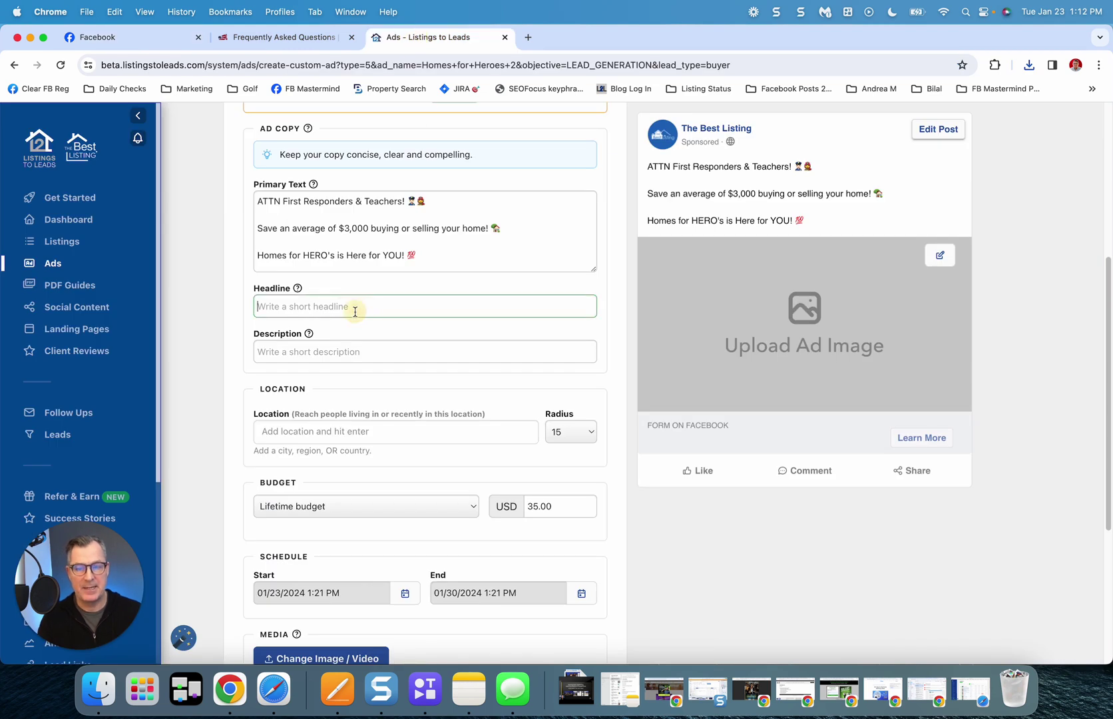
text(Click )
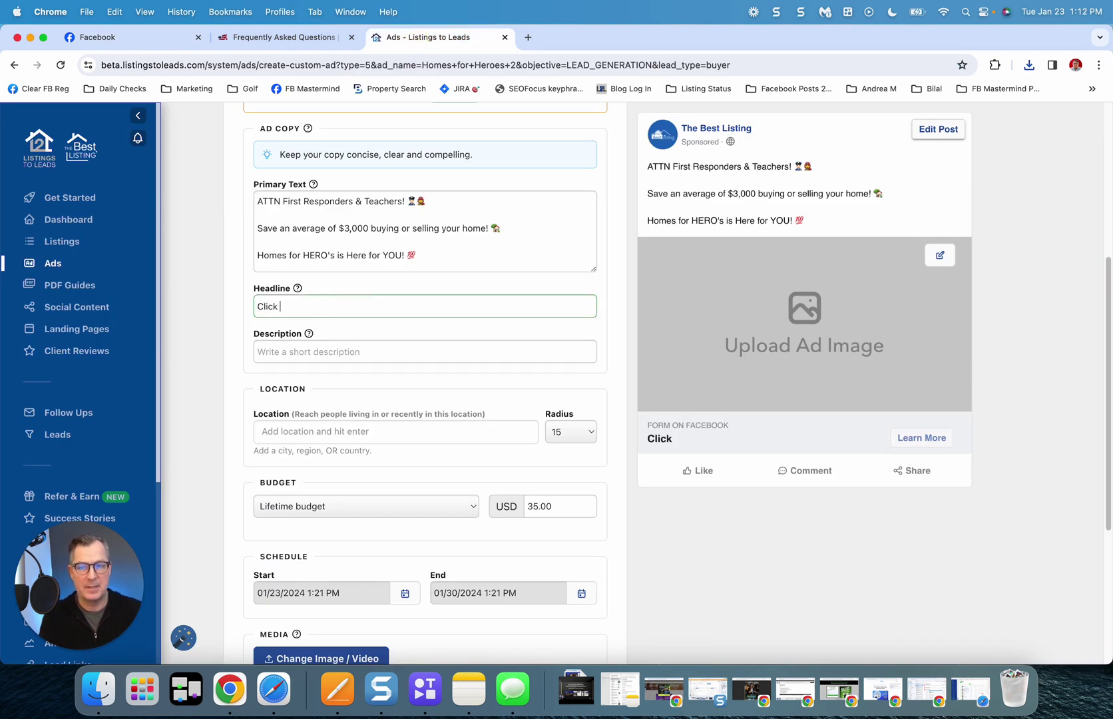
text('Learn More' for $3,000 in Savings)
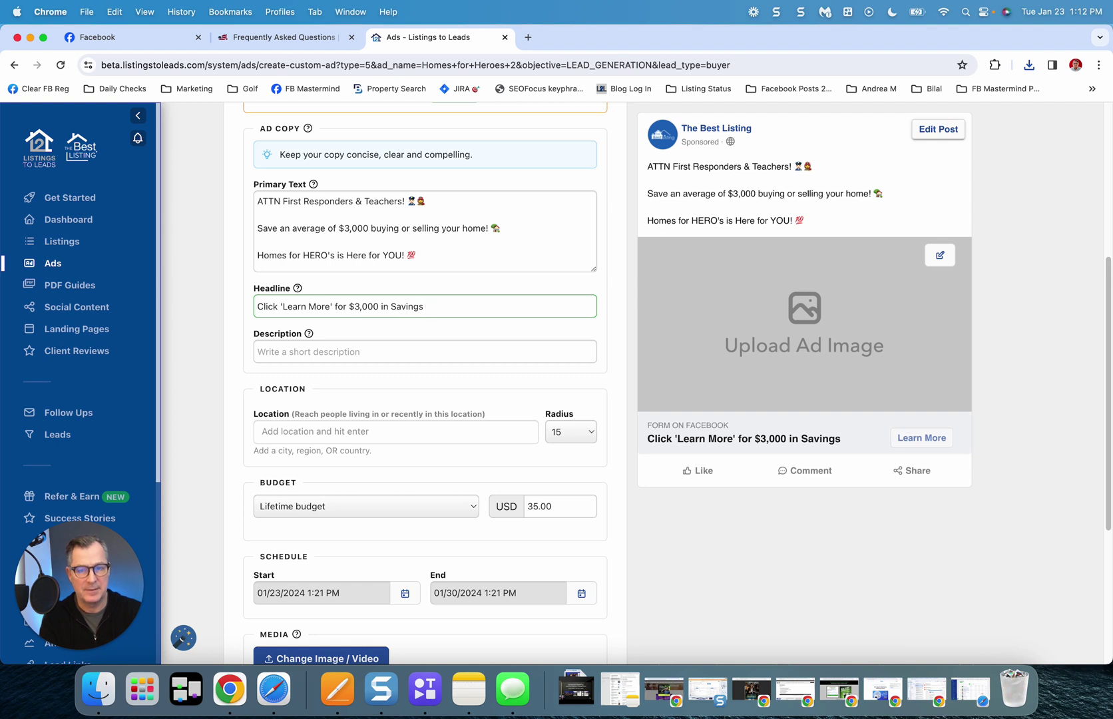
text(! (average)
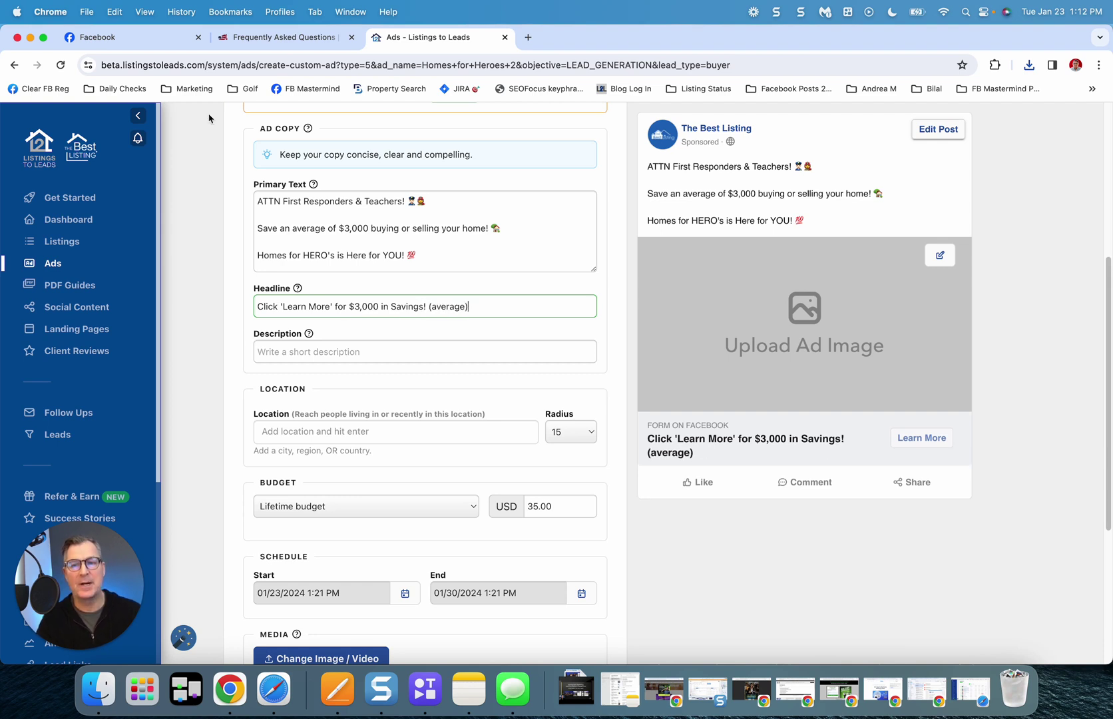
click(131, 37)
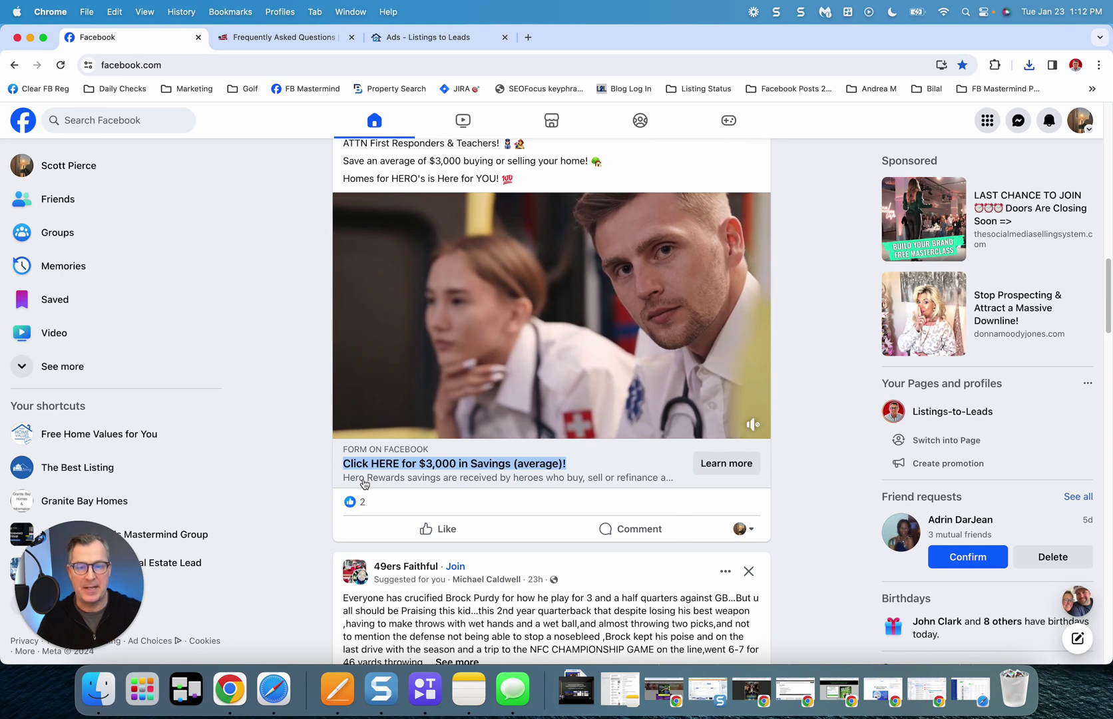
click(290, 41)
click(409, 36)
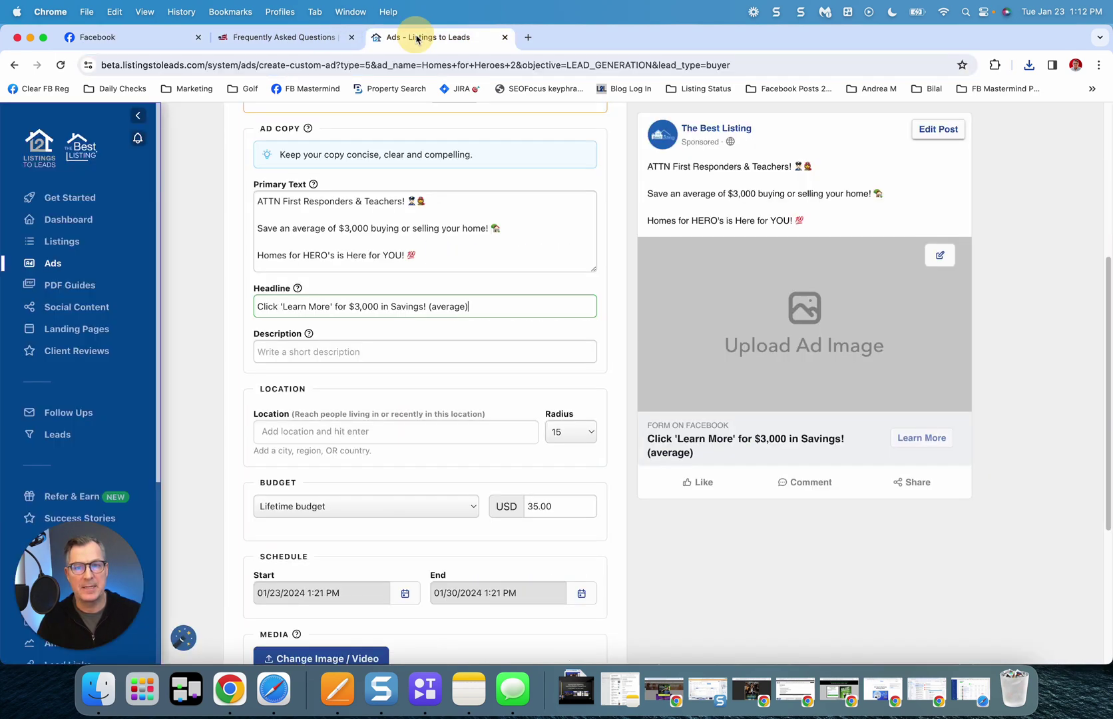
click(349, 353)
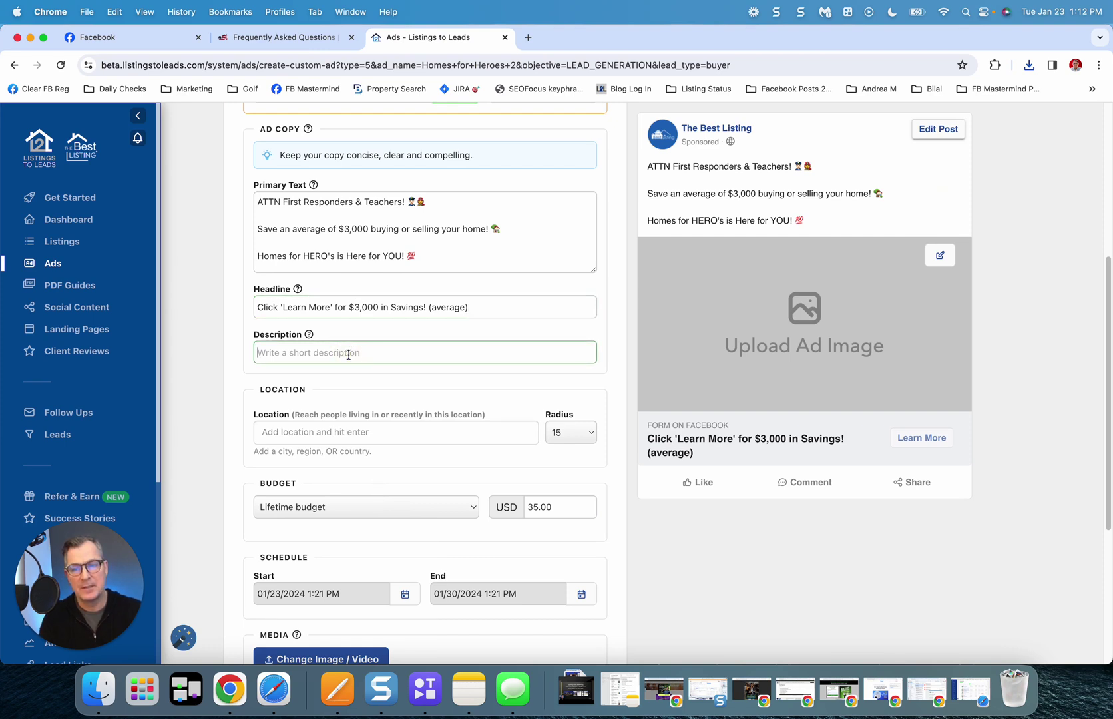
text(Get the FREE )
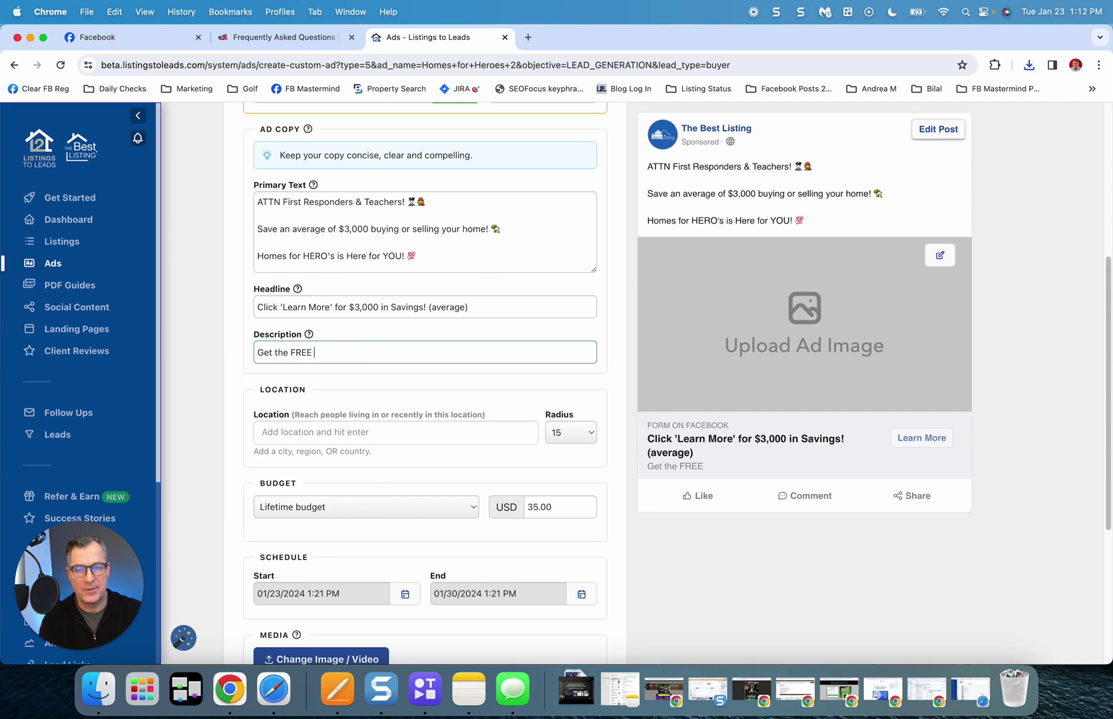
text(information Now!)
Set the ad's target location to Folsom, California
click(203, 431)
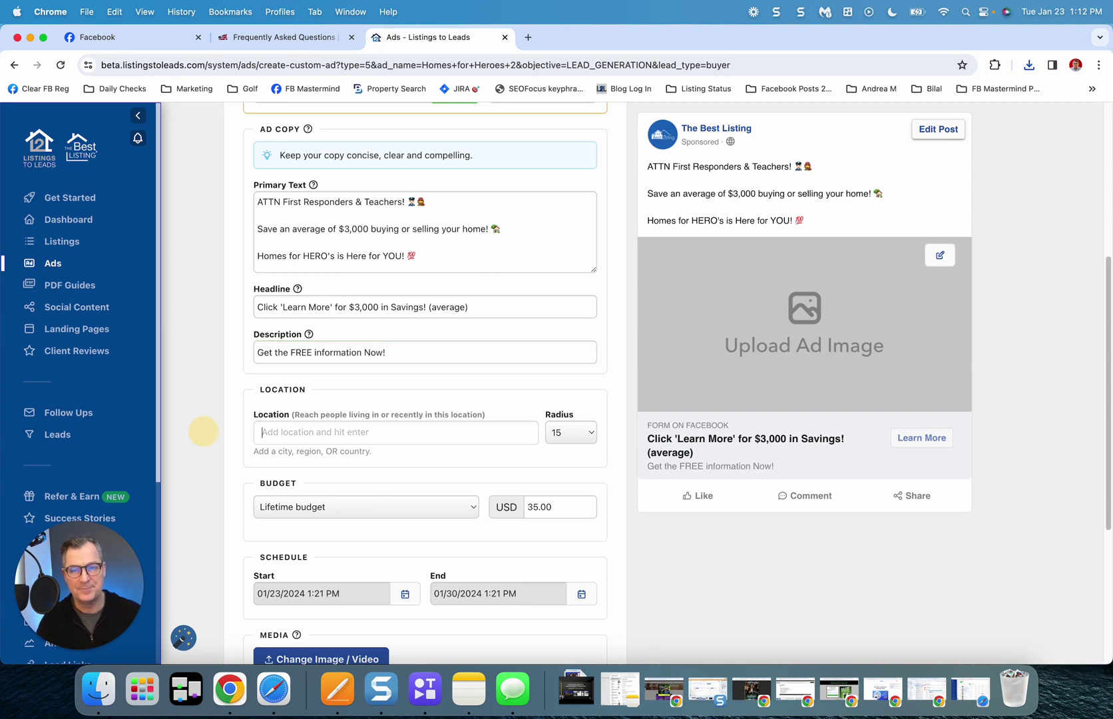
click(333, 430)
text(Fol)
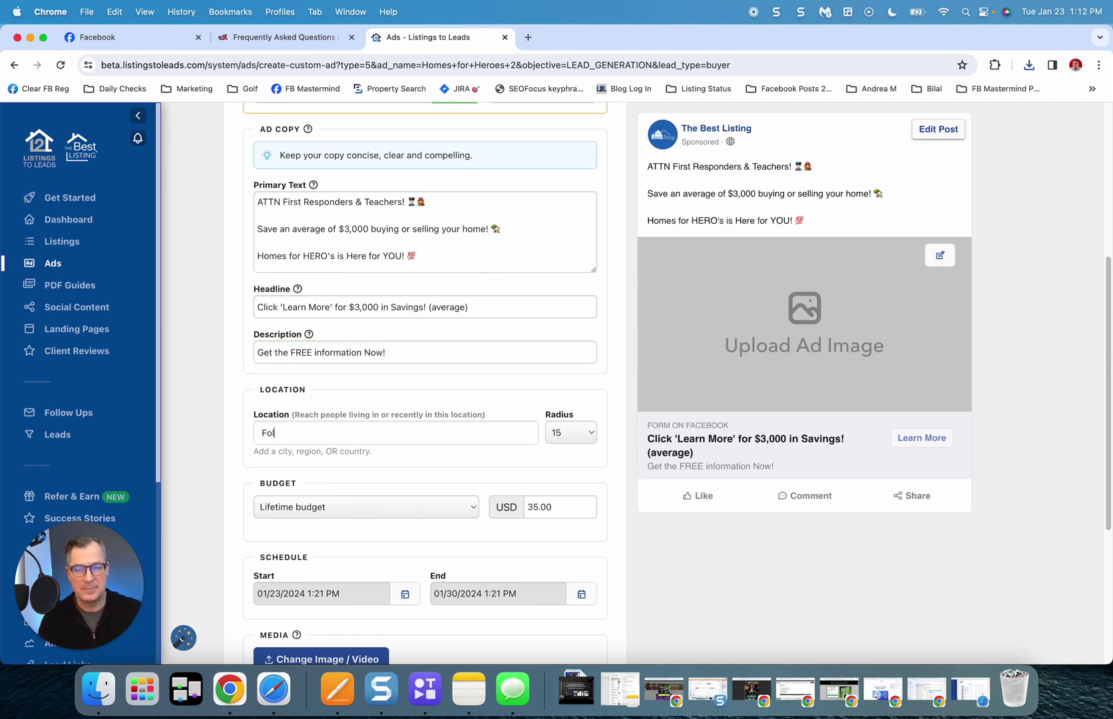
key(Return)
drag(1106, 329, 1105, 428)
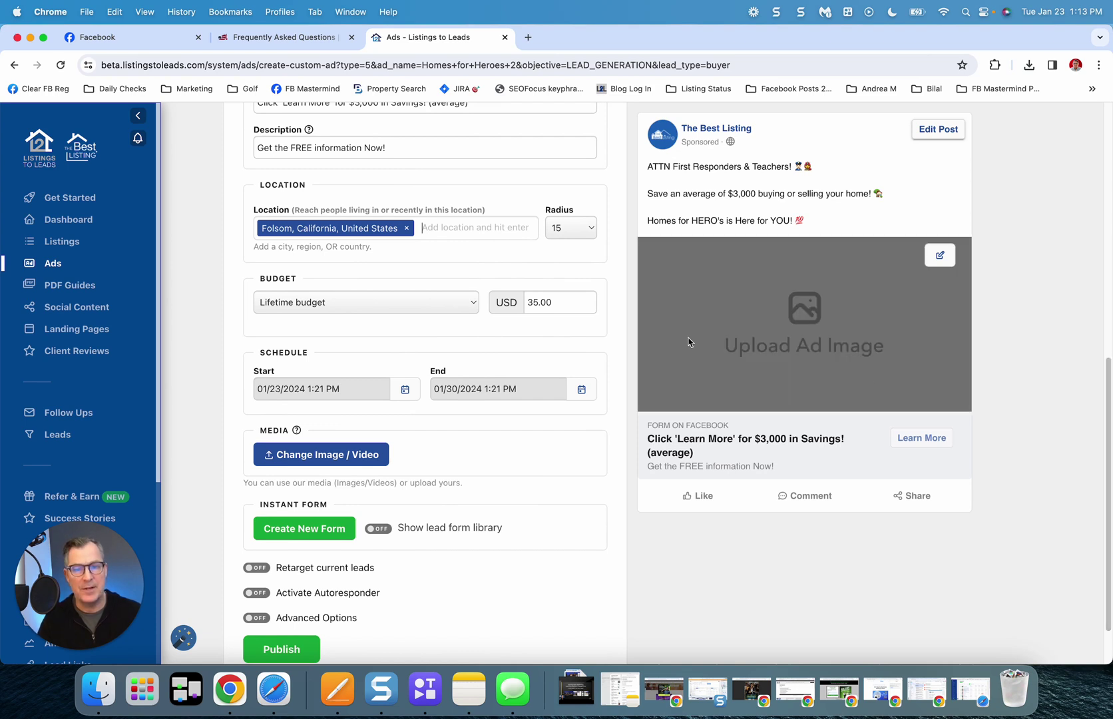
Keep the Lifetime budget type and set the amount to 40 USD
click(470, 305)
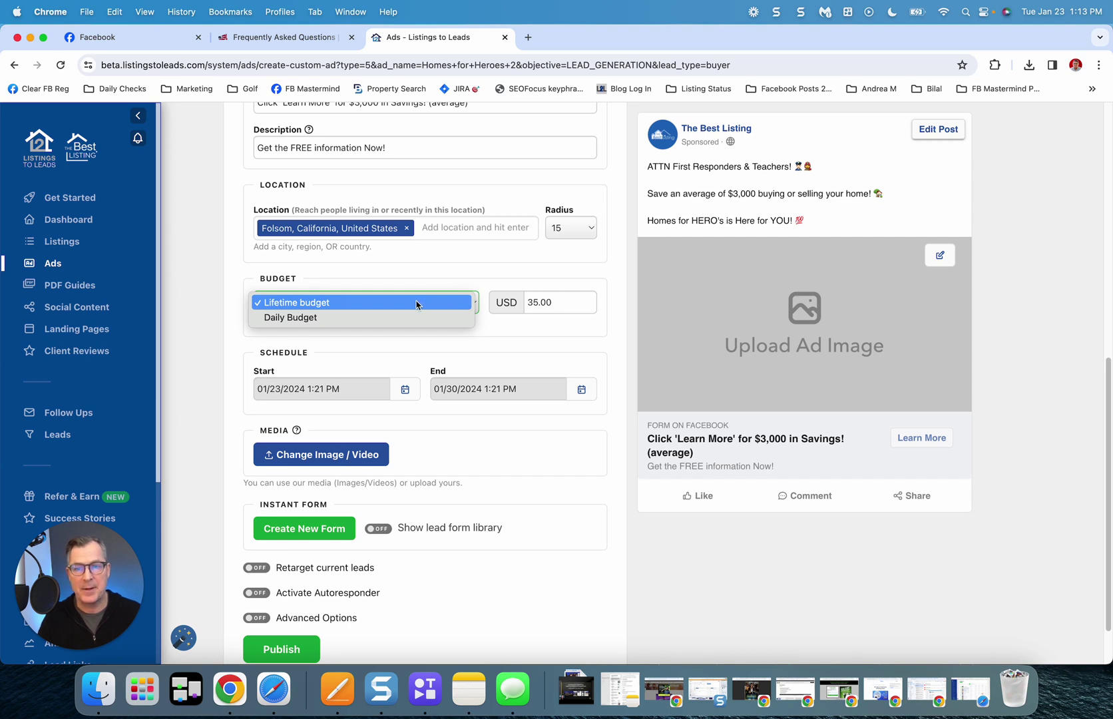
click(545, 275)
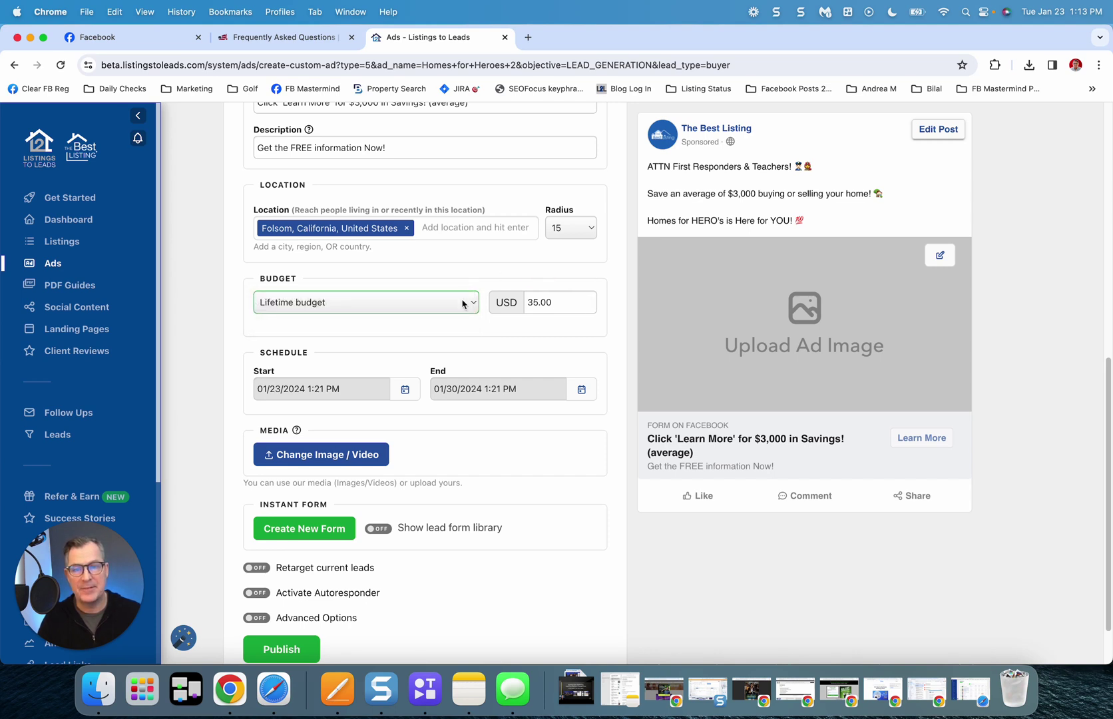
double_click(559, 302)
text(40)
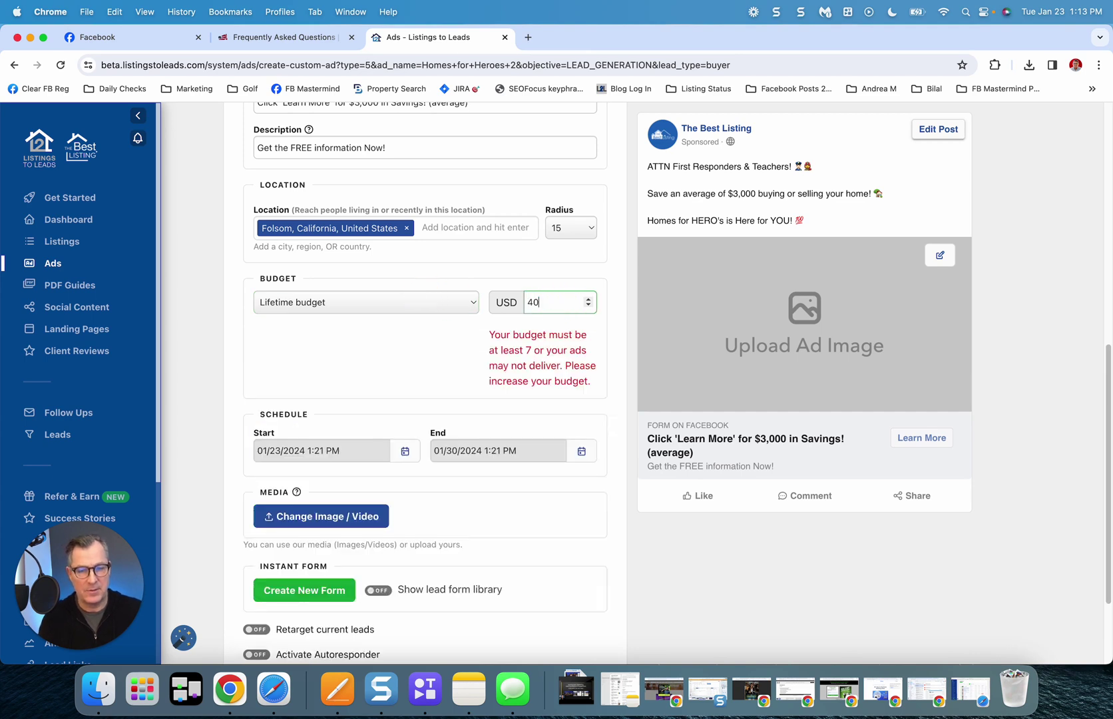
click(219, 366)
scroll(390, 348, down, 1)
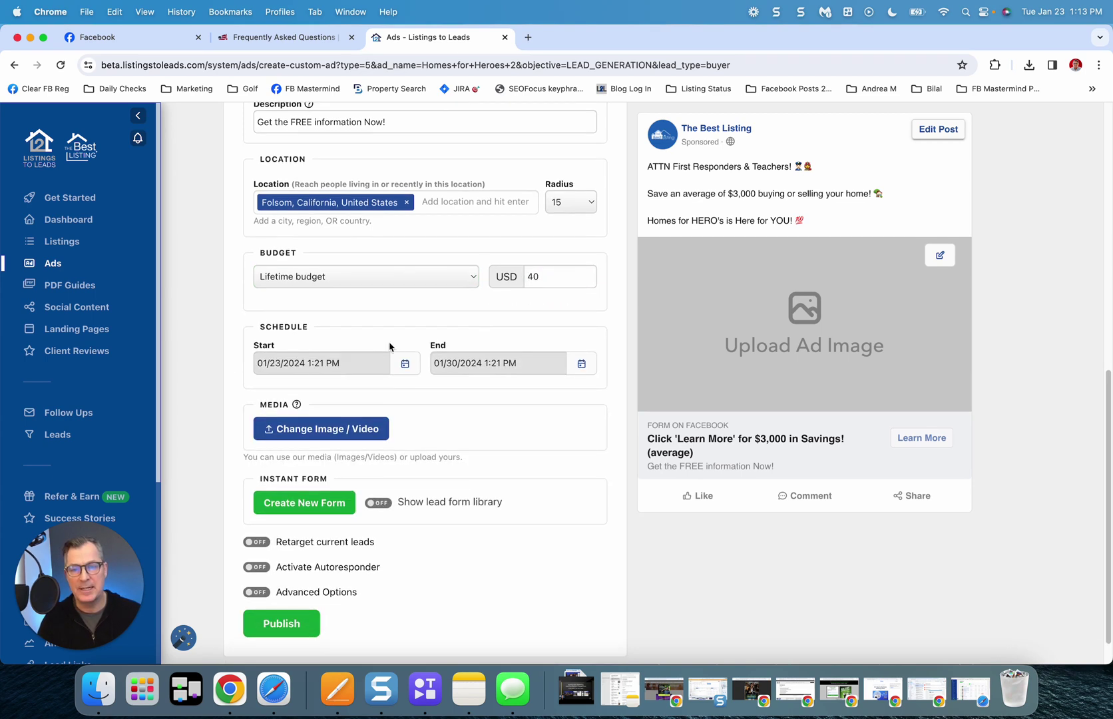
scroll(398, 377, down, 1)
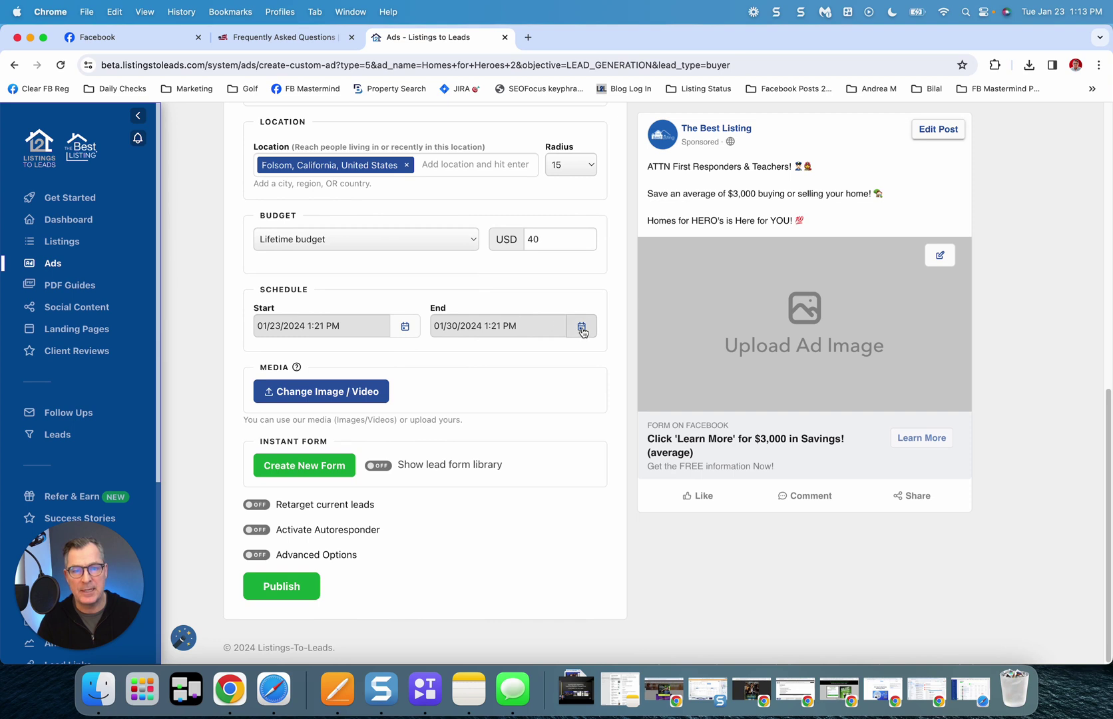
Set the ad's end date to January 31, 2024
click(581, 326)
click(529, 492)
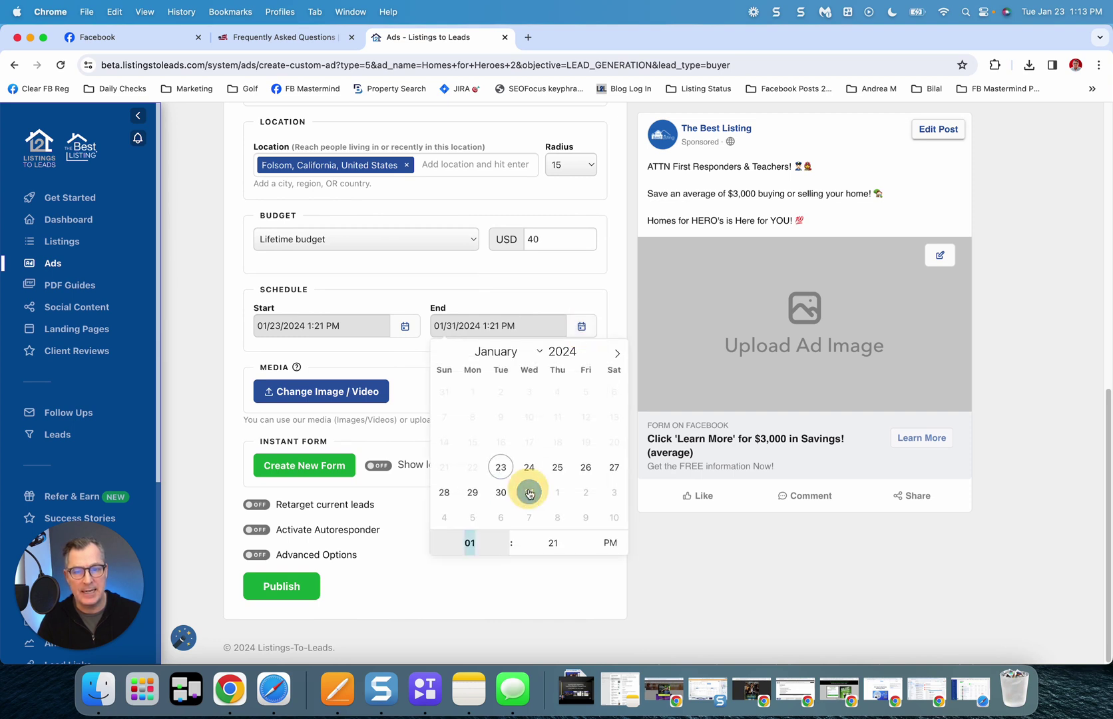
click(573, 608)
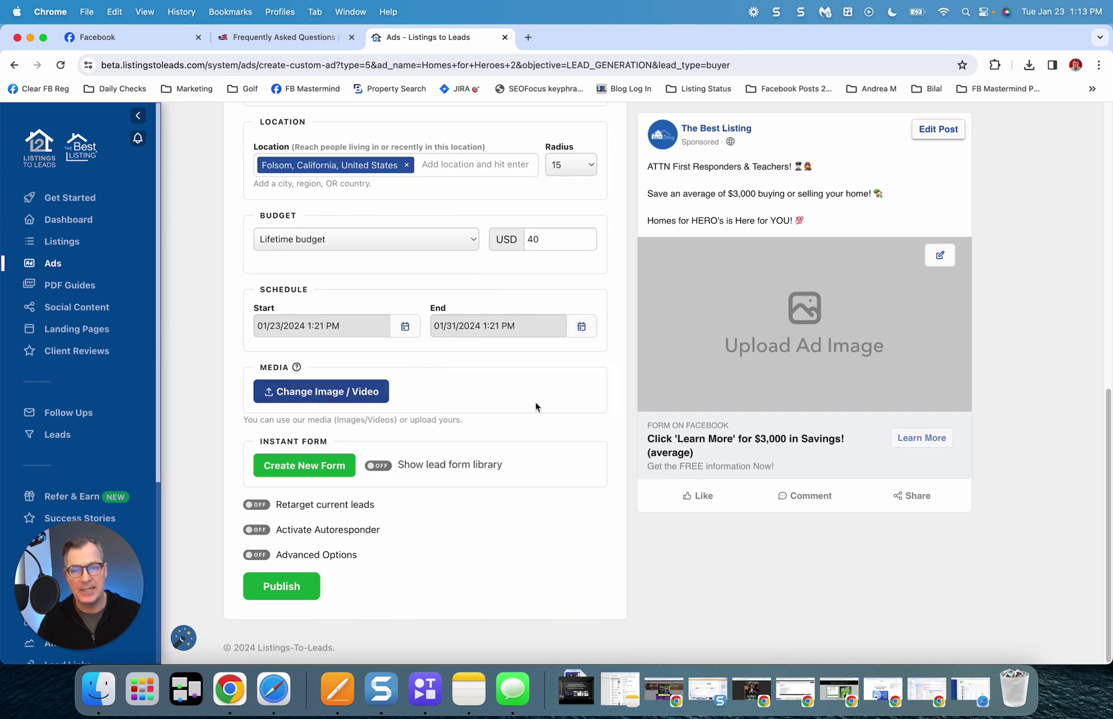
click(316, 397)
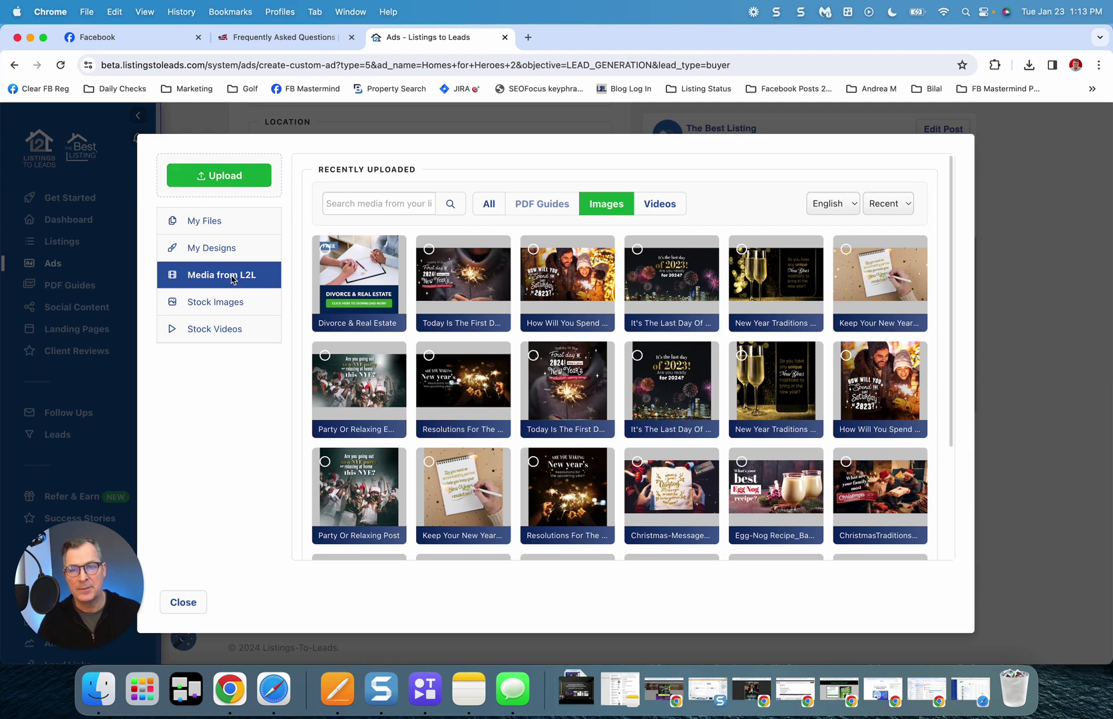
Search stock videos for first responders and insert 'A Man Talking On The Radio' as the ad media
click(212, 331)
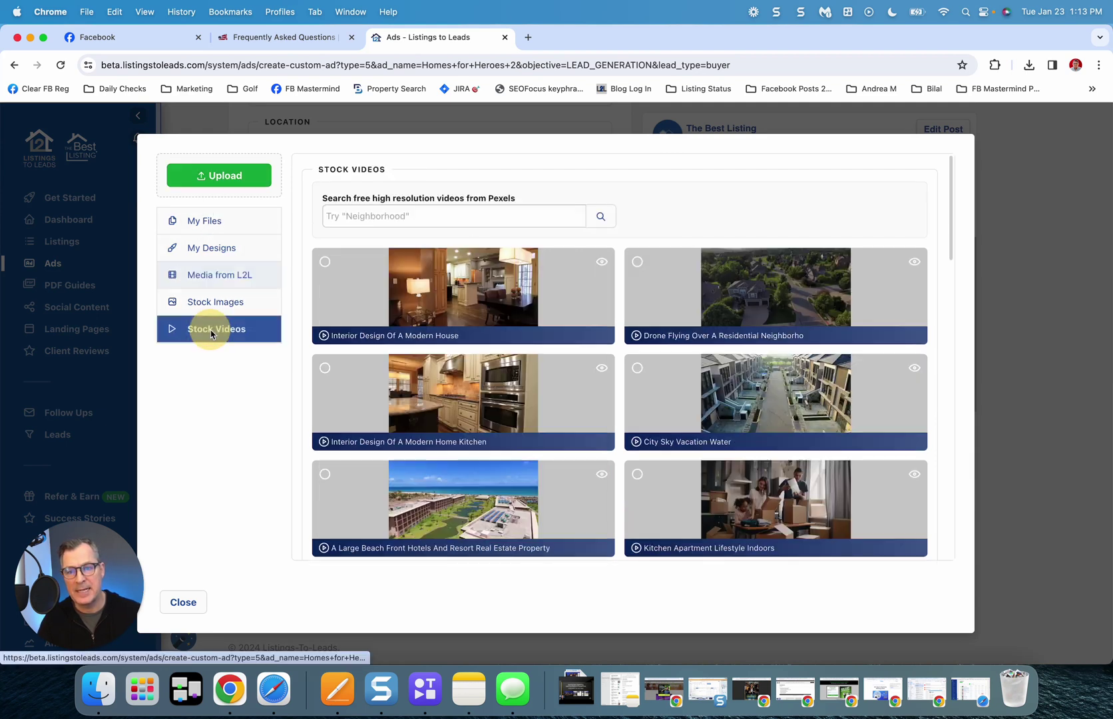
click(422, 219)
text(firswt )
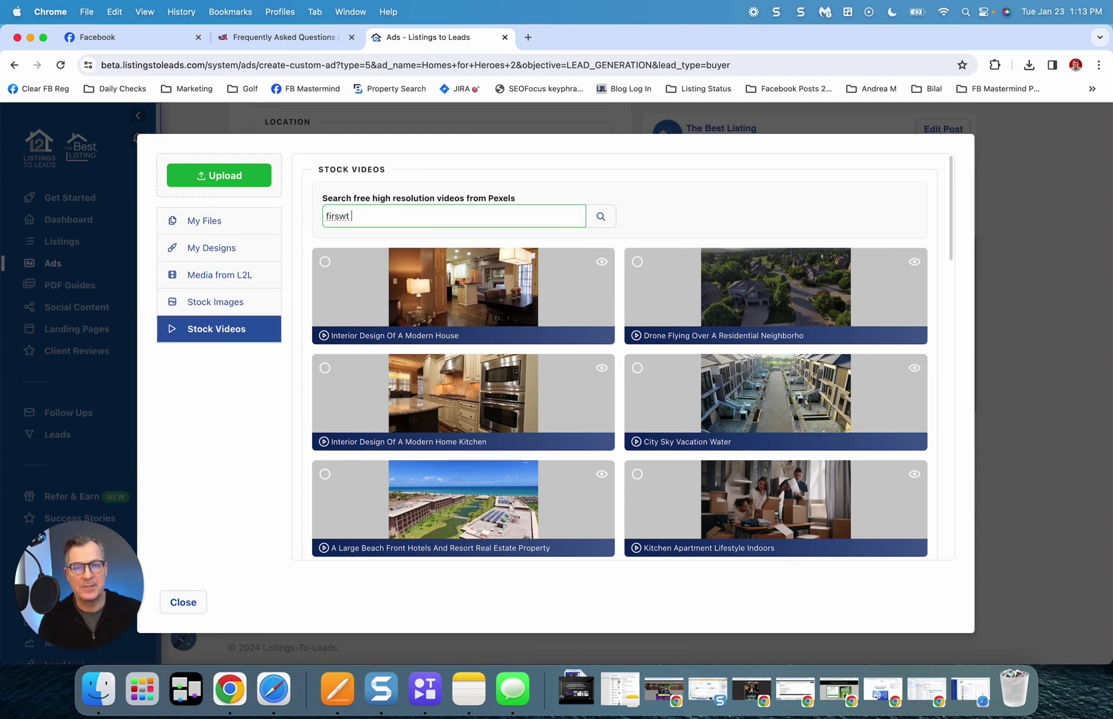
key(BackSpace)
key(BackSpace)
key(BackSpace)
text(t responders)
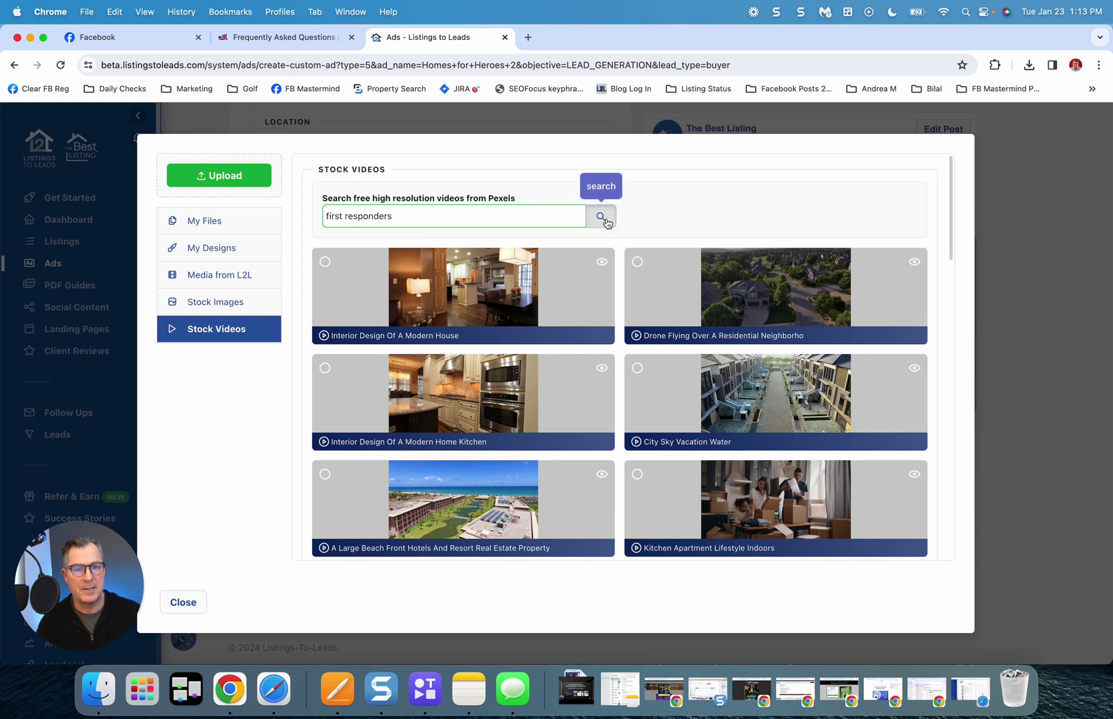
click(605, 221)
drag(953, 208, 967, 524)
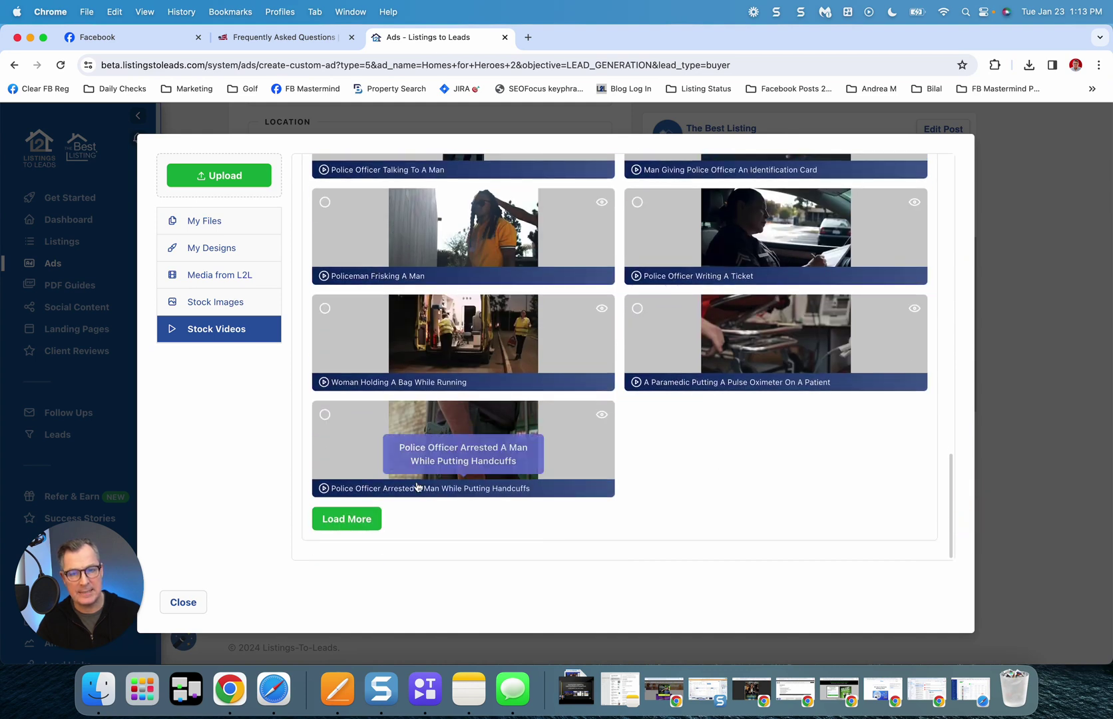
click(346, 519)
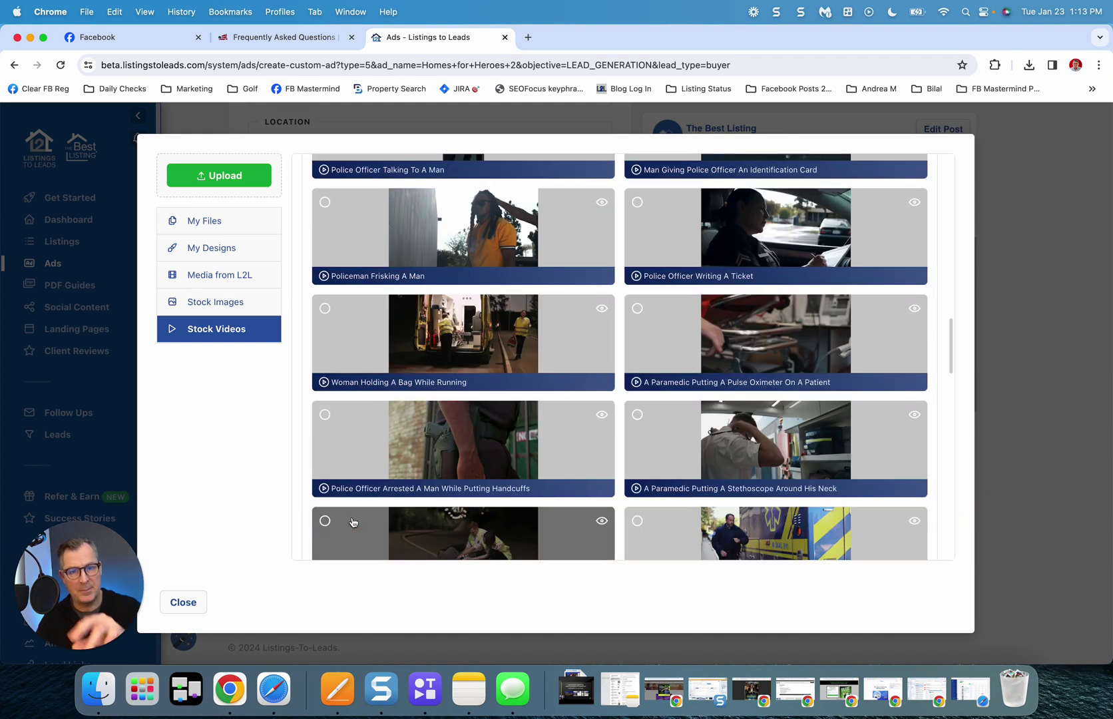
drag(951, 355, 952, 475)
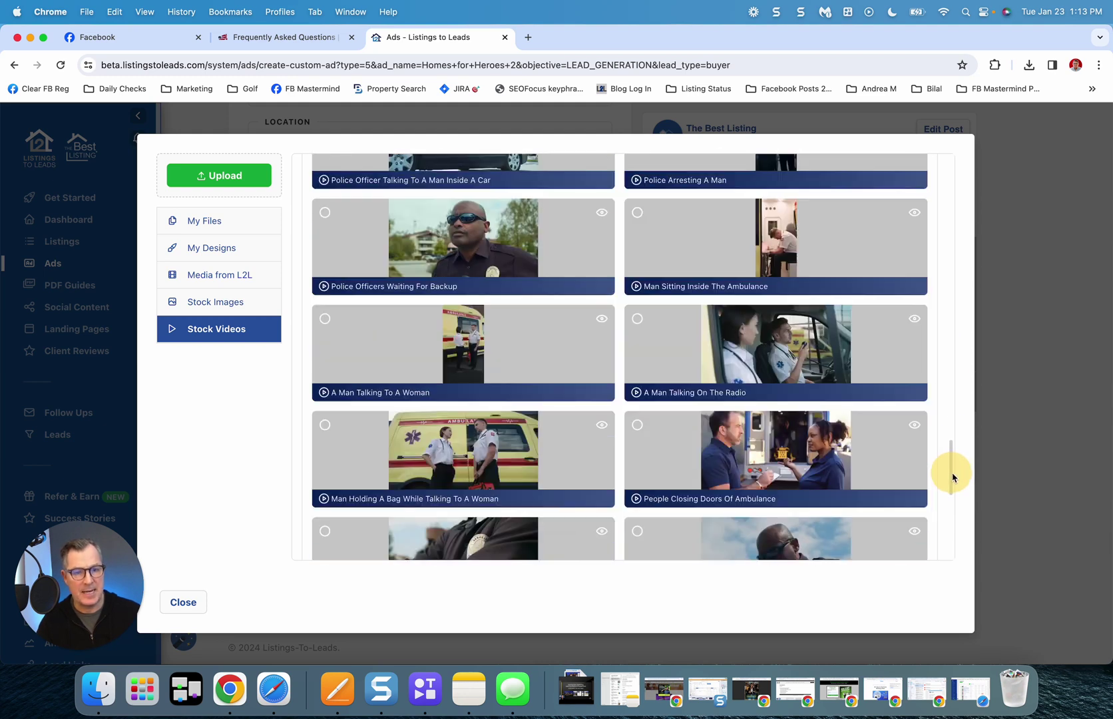
click(788, 359)
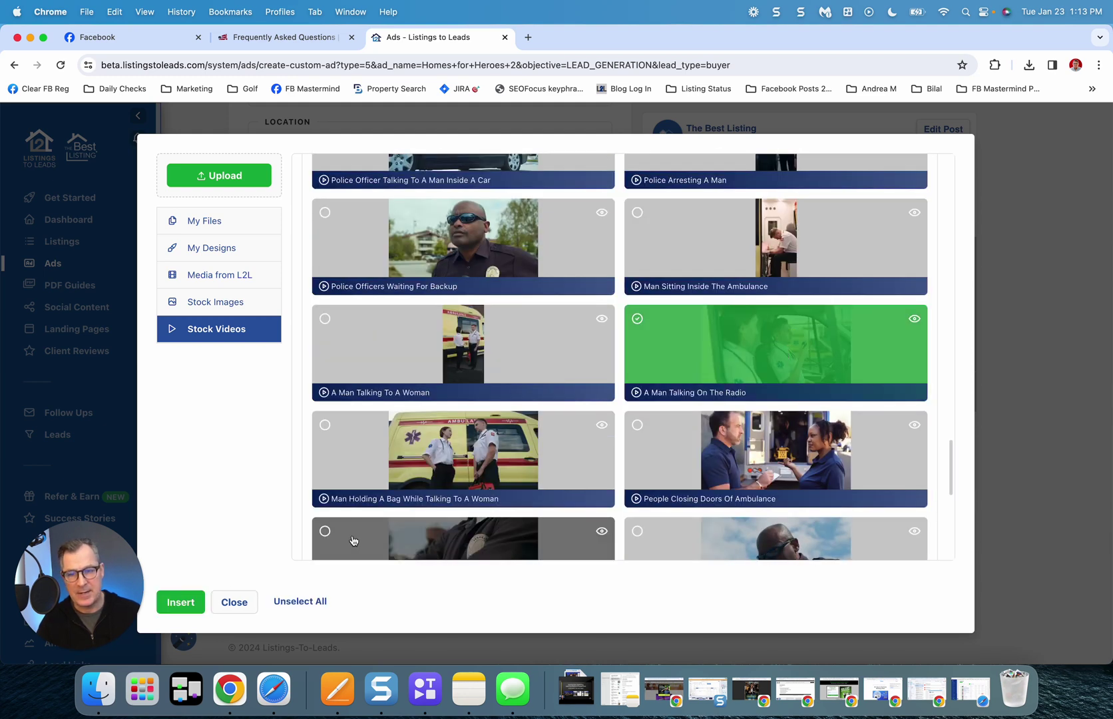
click(192, 601)
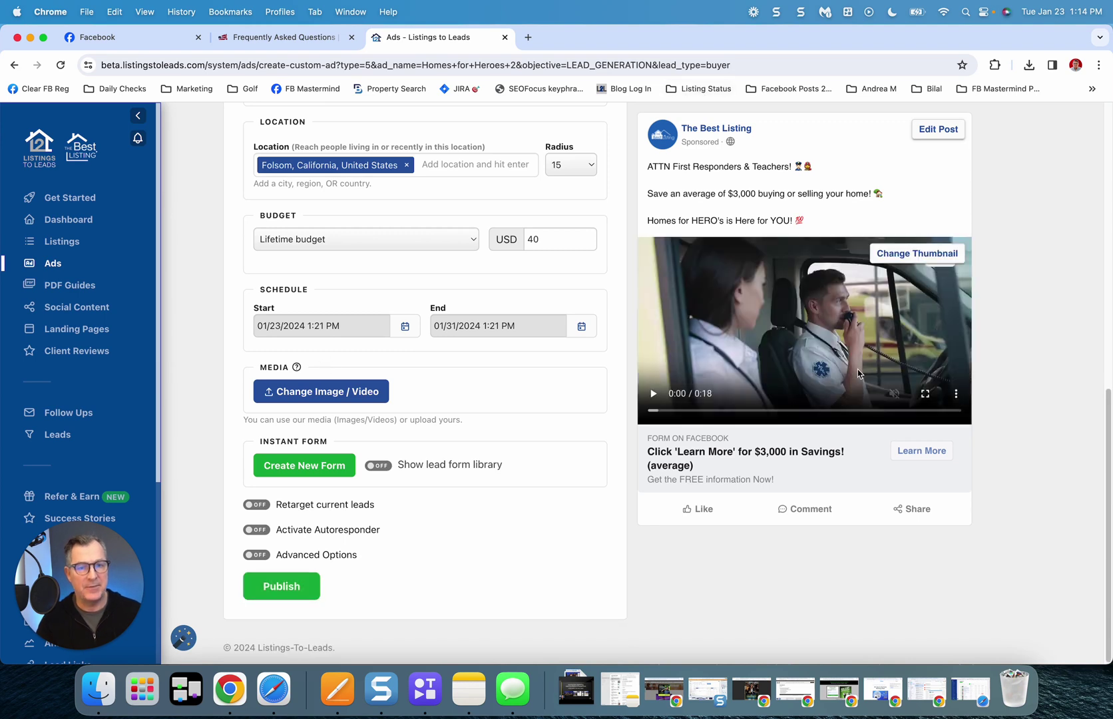
Make the ad preview's post text editable, then click away
click(730, 180)
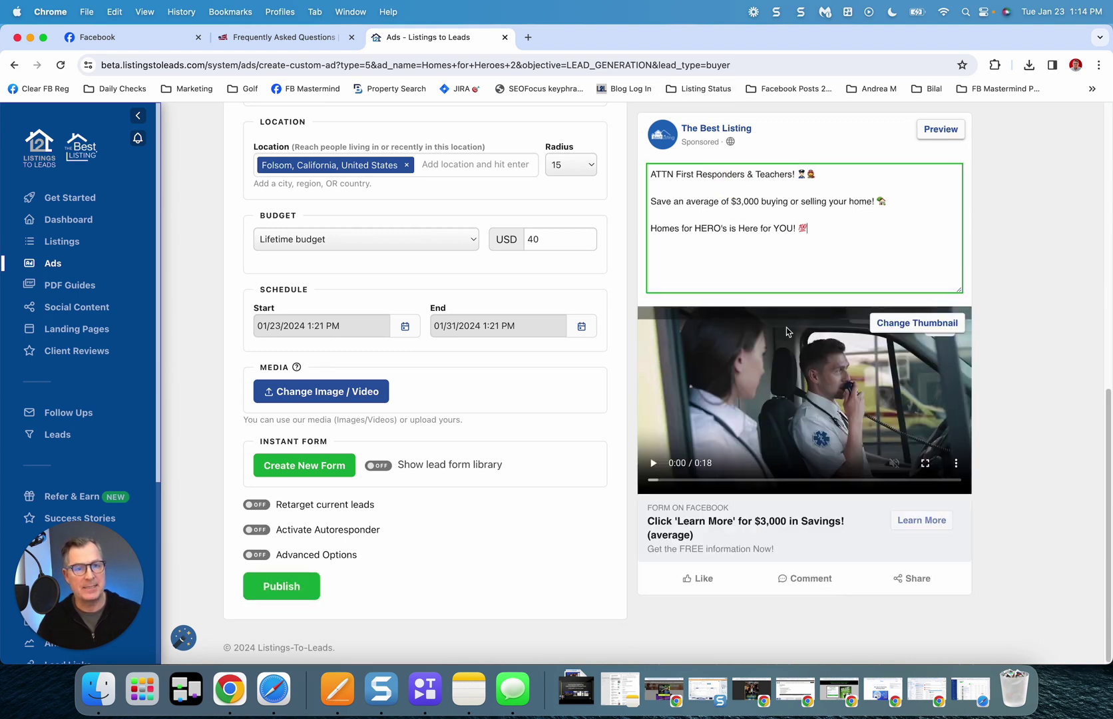
click(987, 392)
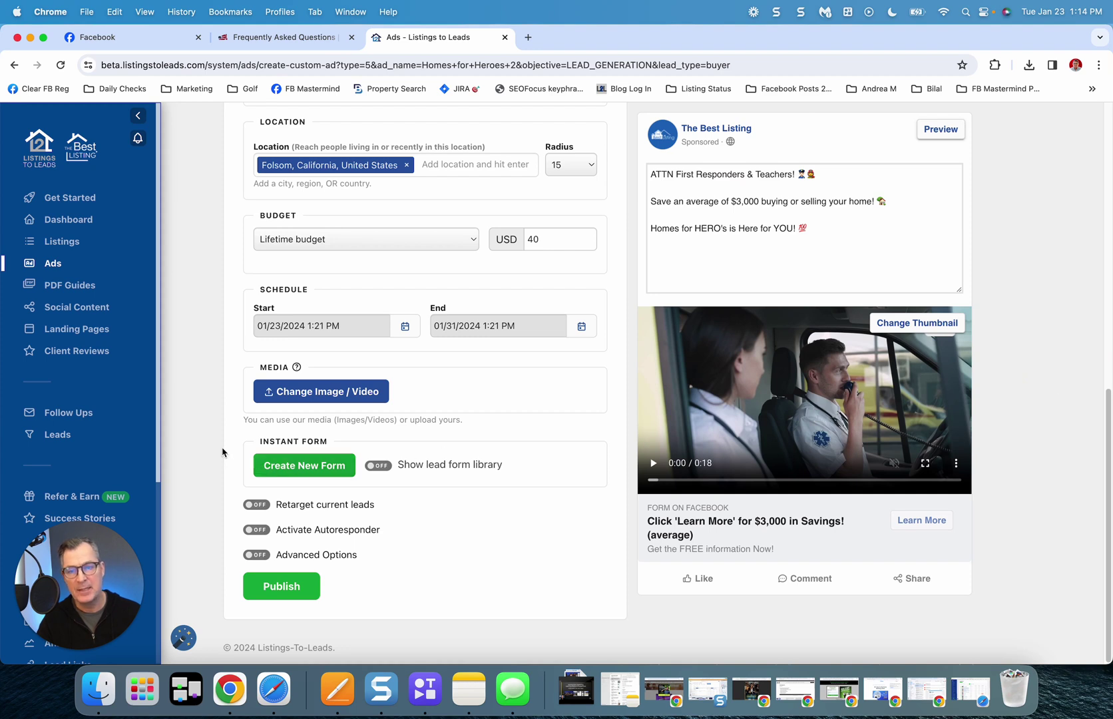
Create the Homes for Heroes 2 lead form with name, email, phone and time-frame-to-buy questions, leaving beds/baths off
click(318, 468)
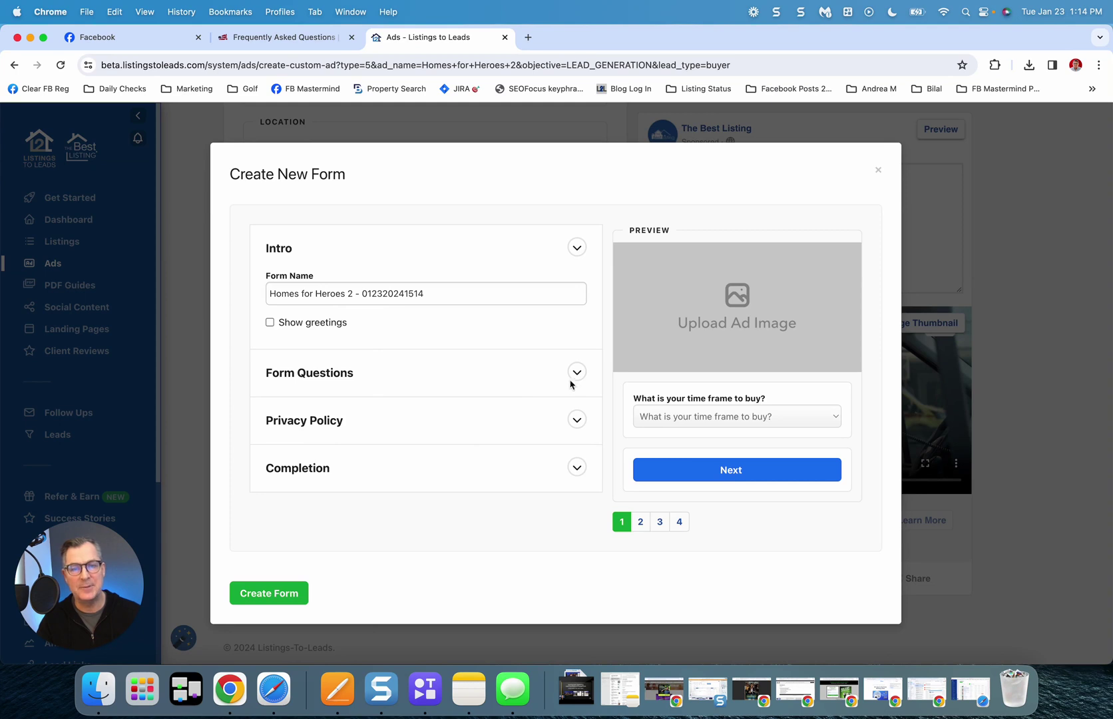
click(576, 372)
scroll(386, 406, down, 2)
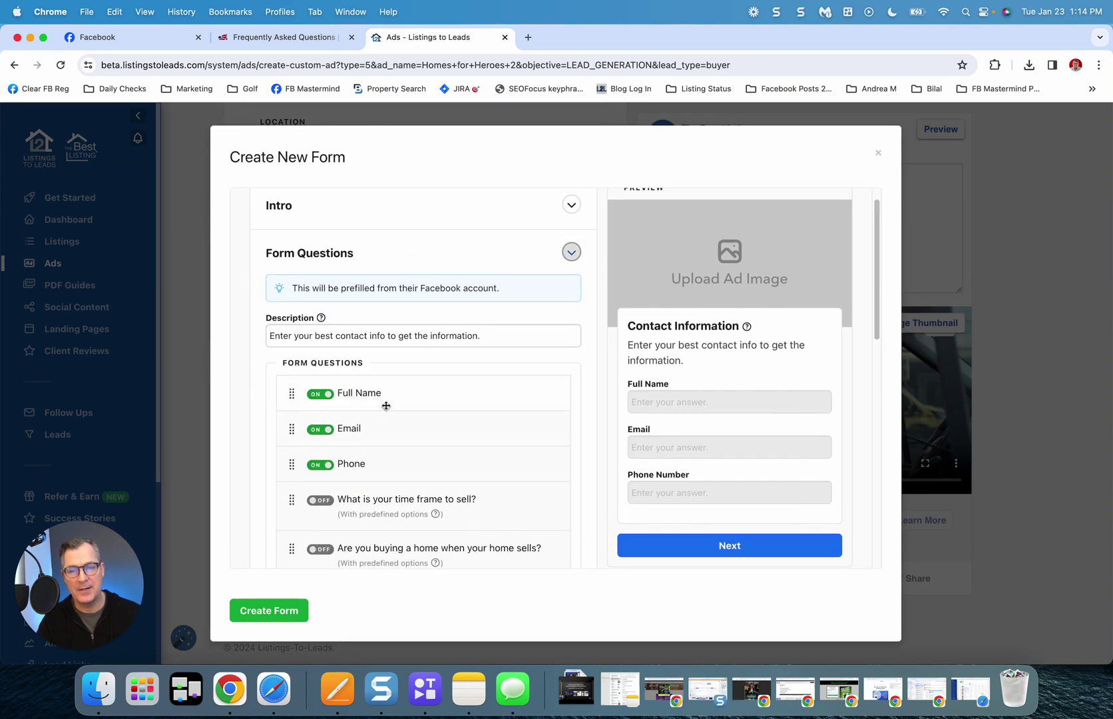
scroll(378, 397, down, 2)
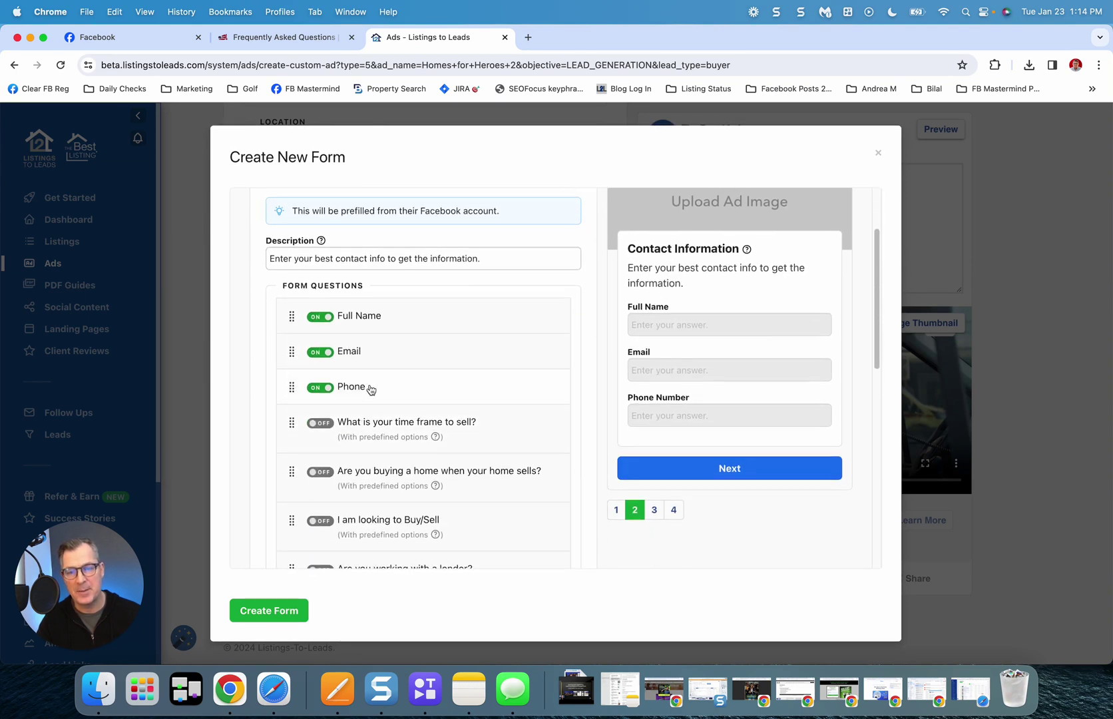
scroll(370, 389, down, 1)
scroll(370, 390, down, 2)
scroll(370, 388, down, 3)
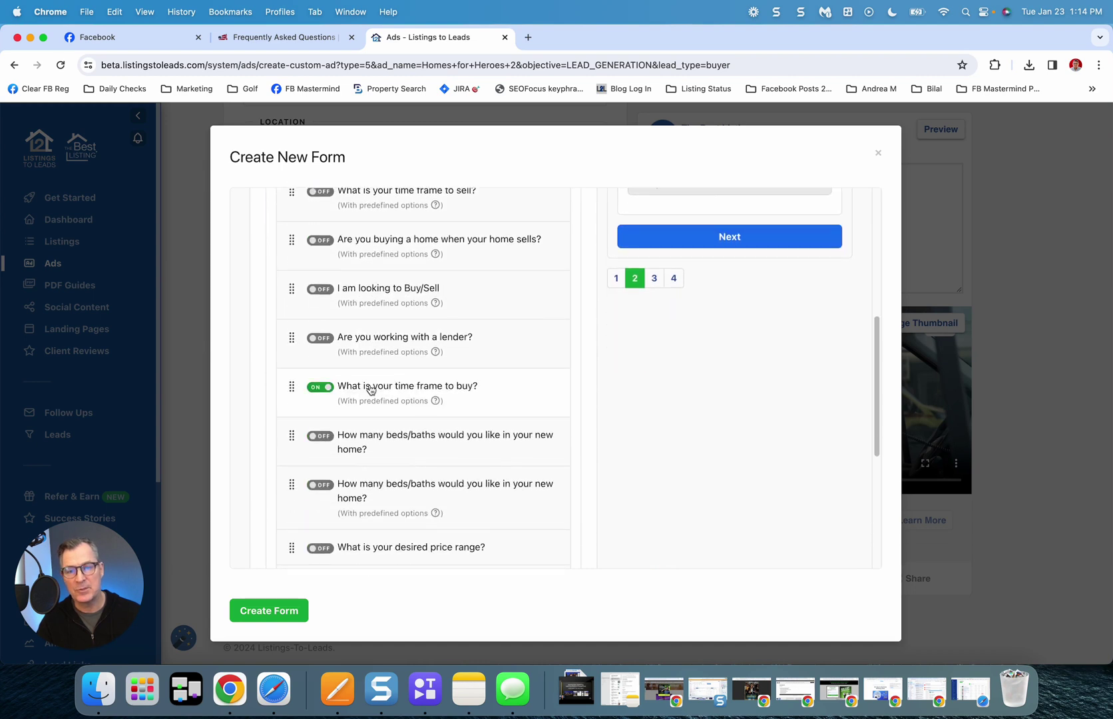
scroll(370, 389, down, 1)
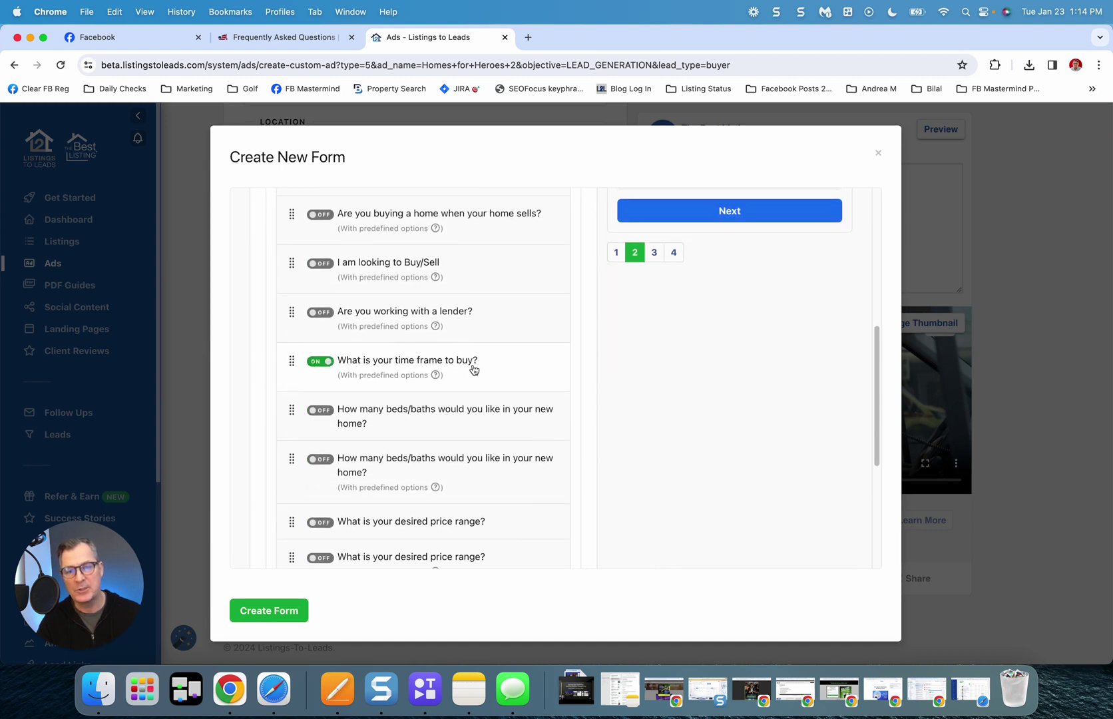
scroll(381, 371, down, 1)
scroll(449, 363, down, 3)
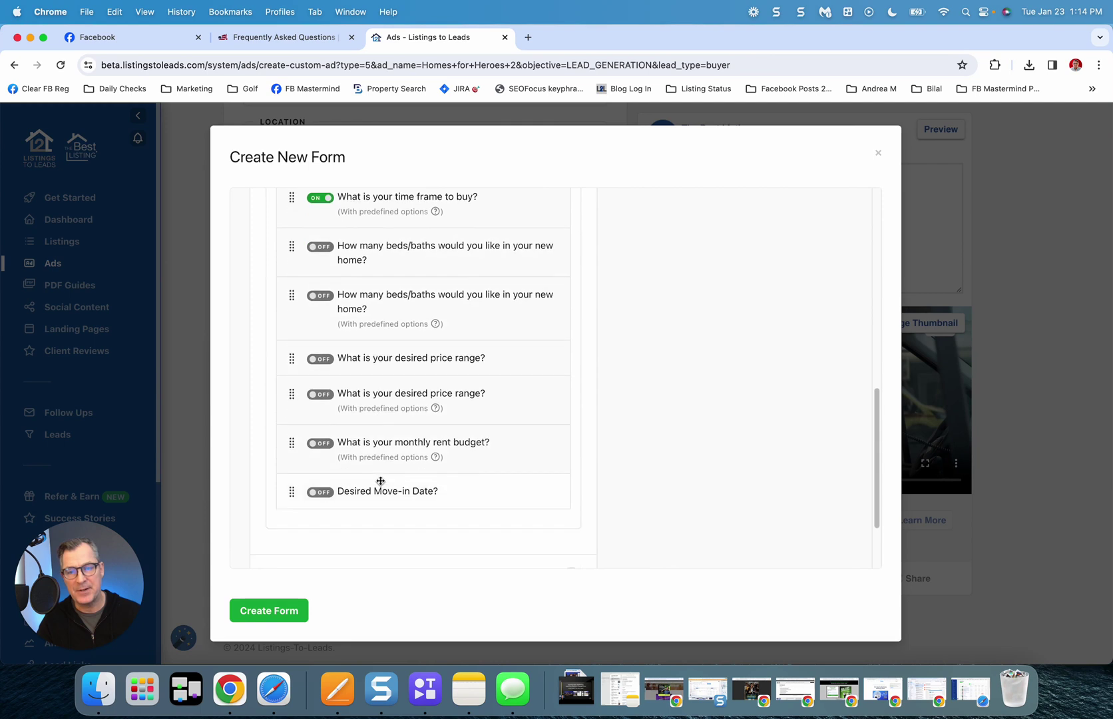
scroll(450, 480, down, 3)
scroll(383, 397, up, 1)
scroll(383, 396, up, 3)
scroll(382, 396, up, 2)
scroll(383, 397, down, 2)
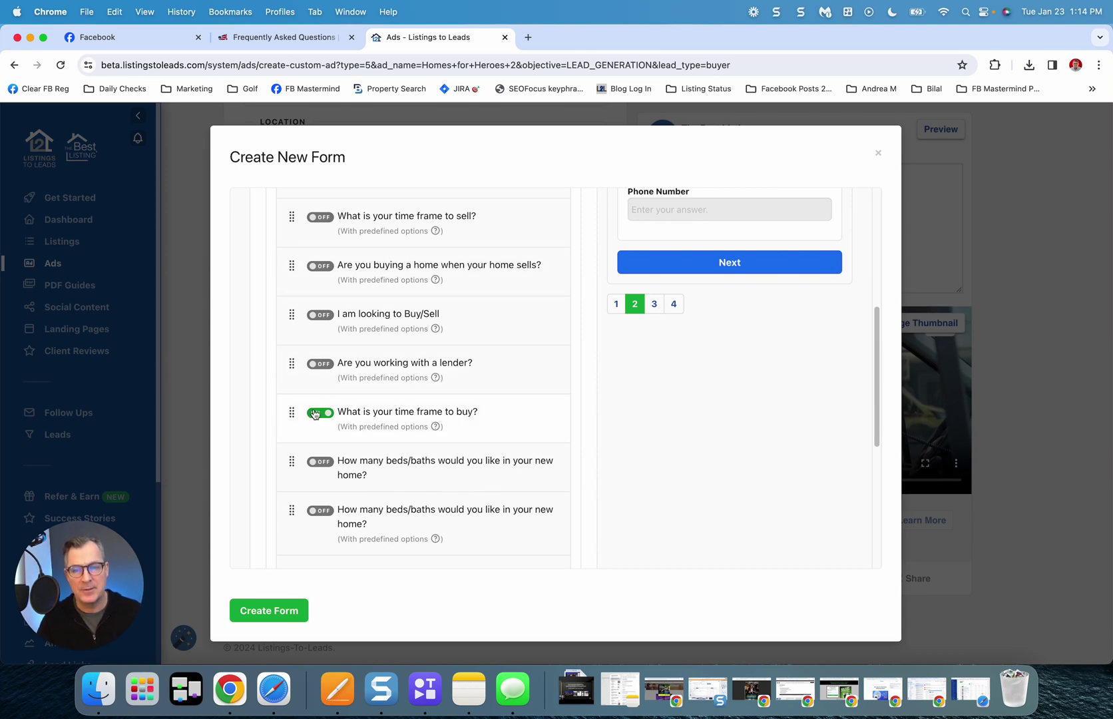
click(321, 512)
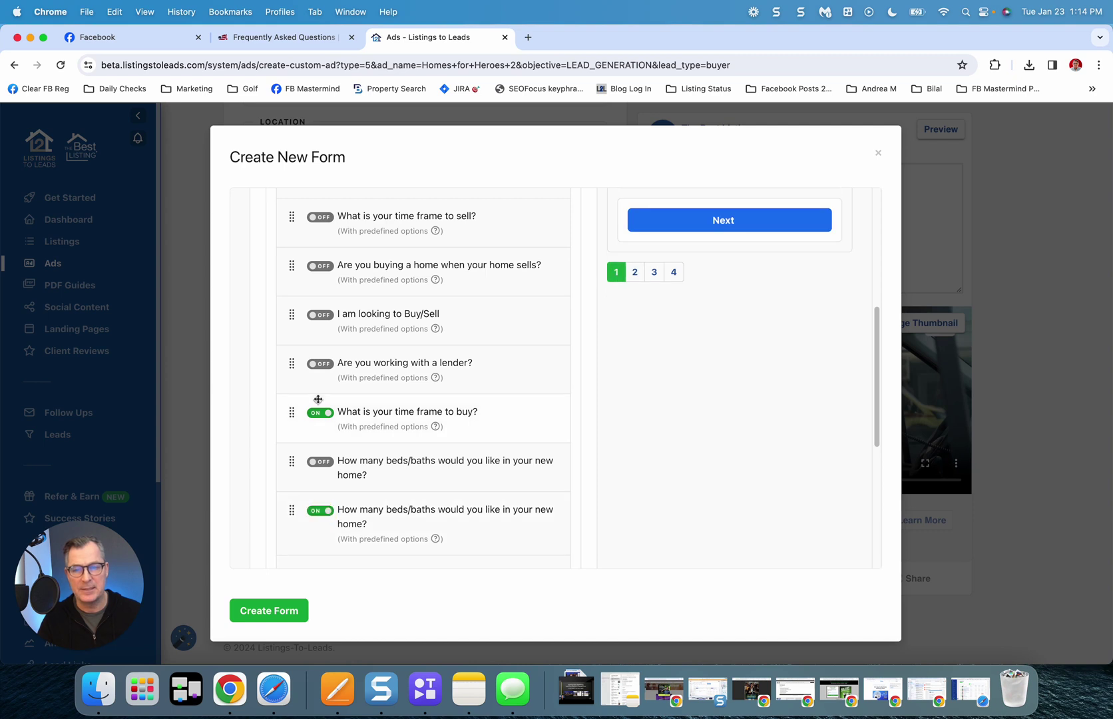
click(320, 413)
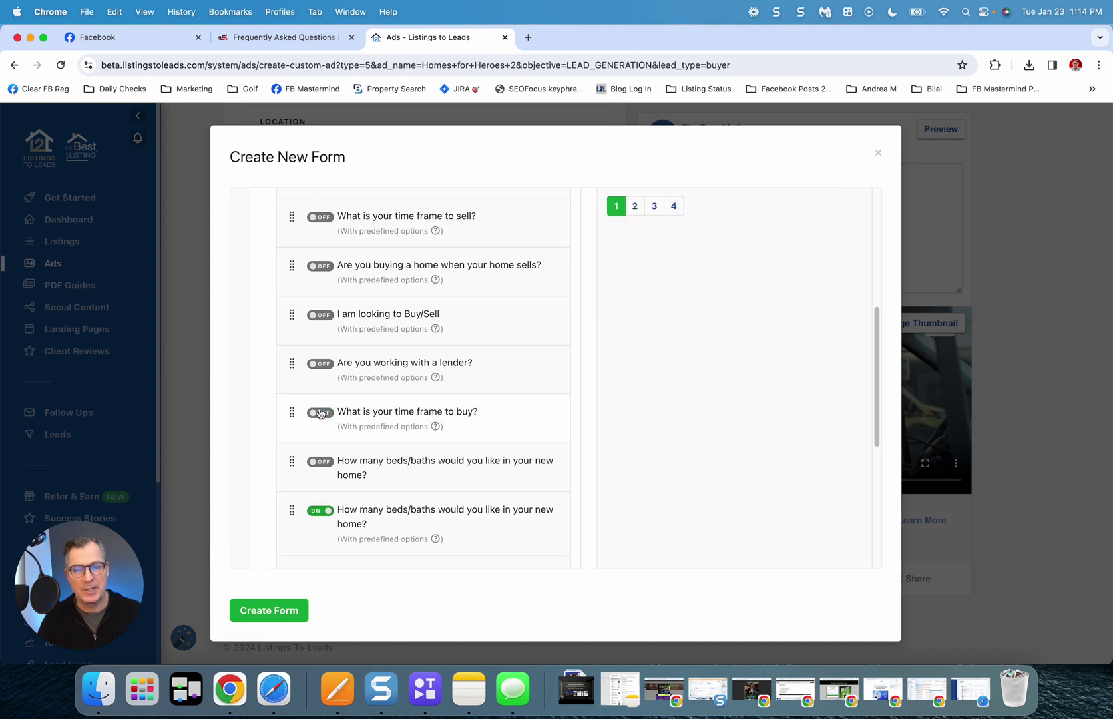
click(320, 512)
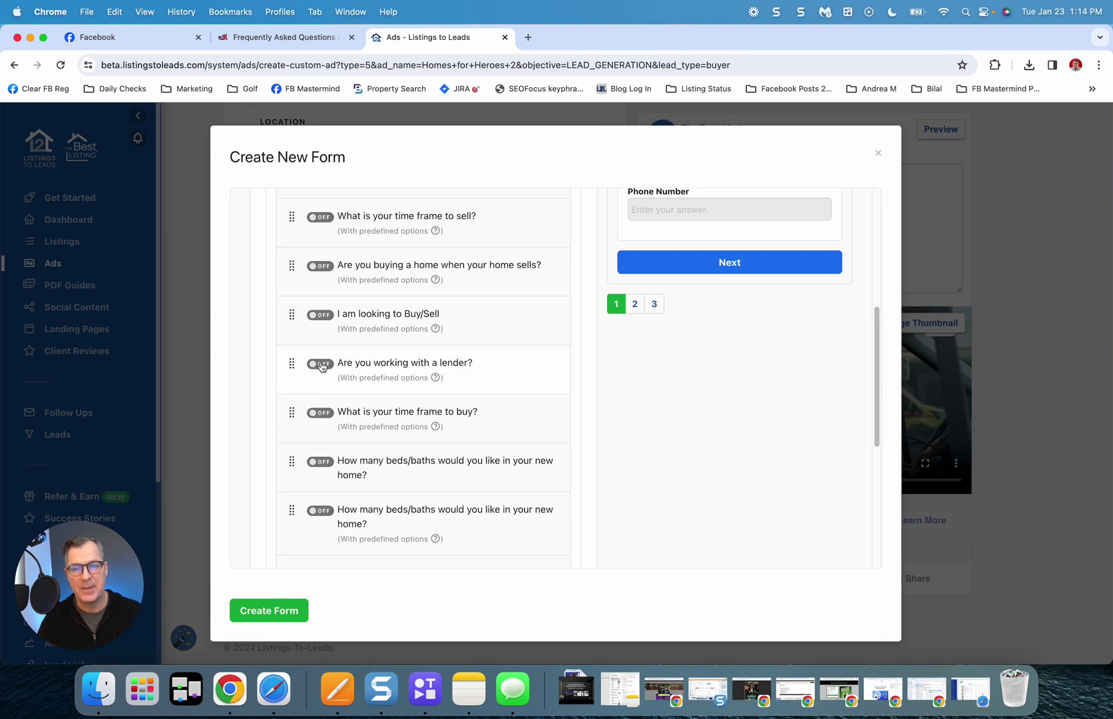
click(321, 413)
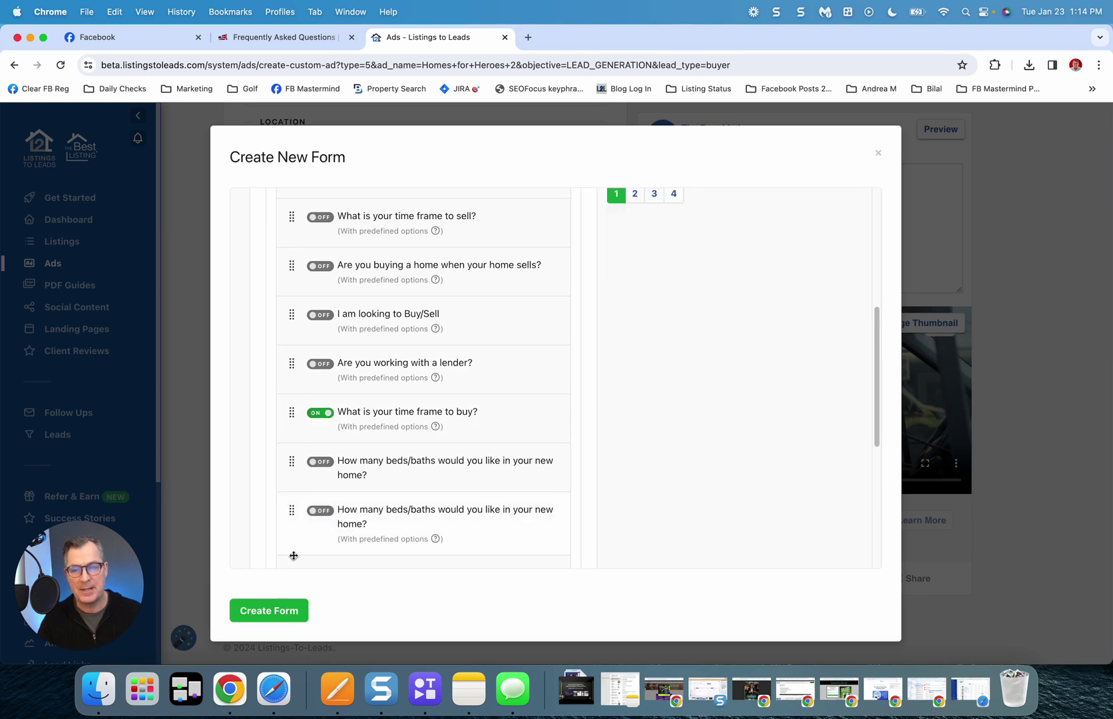
click(280, 603)
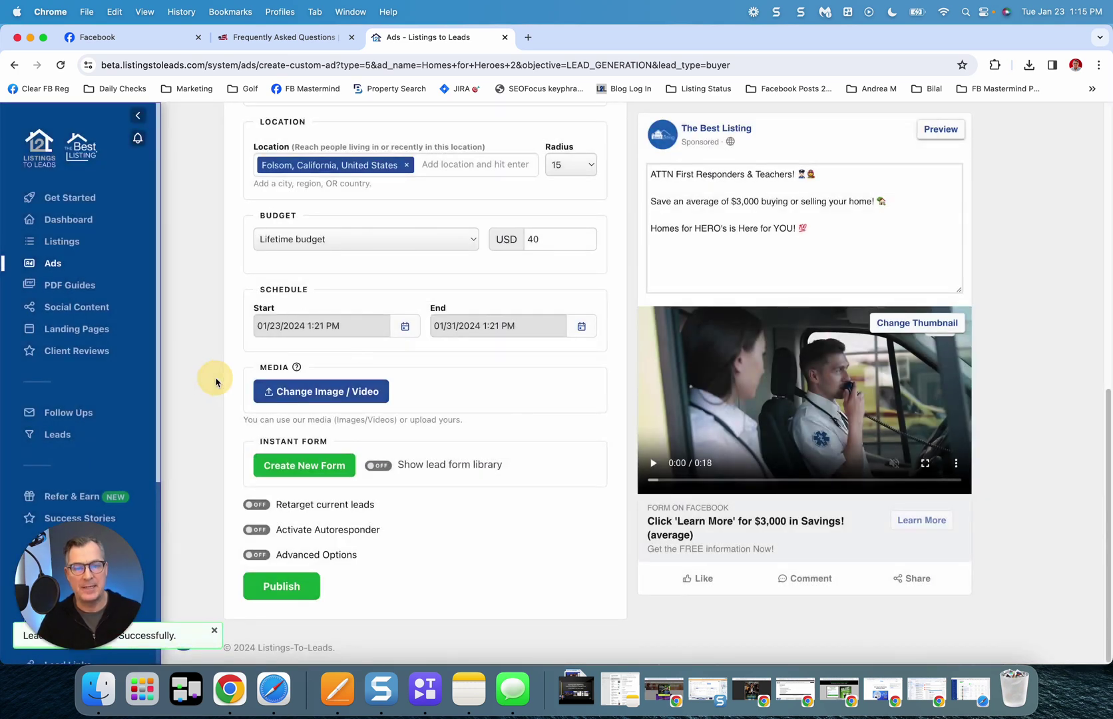
click(256, 505)
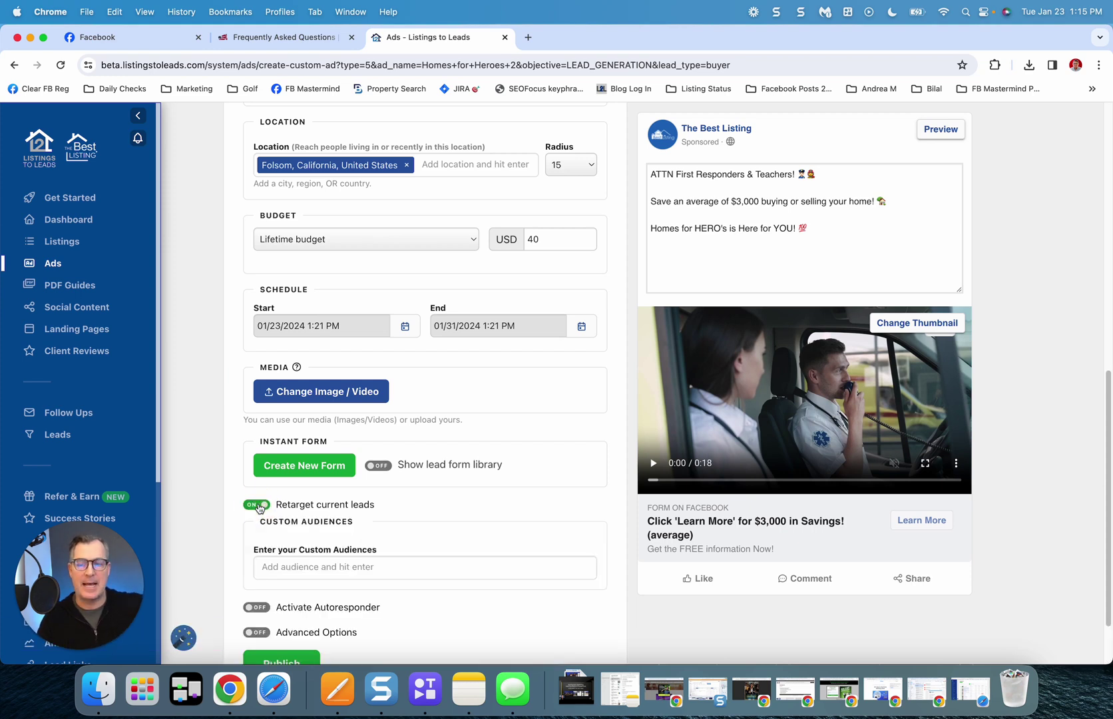
click(257, 504)
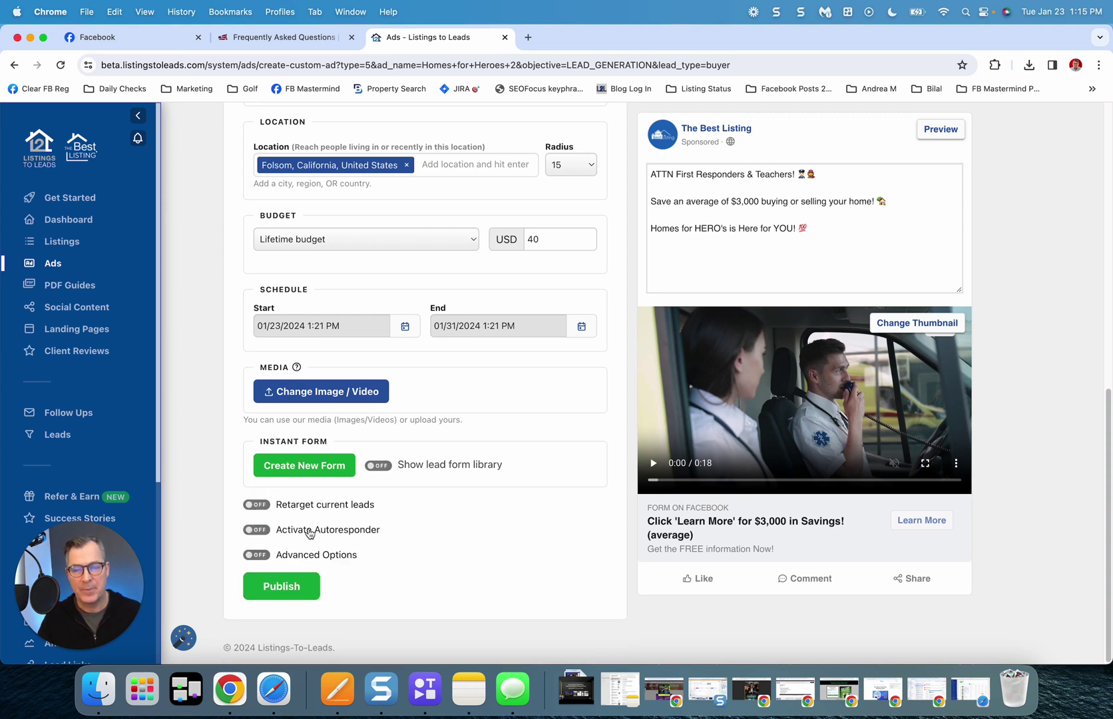
click(259, 530)
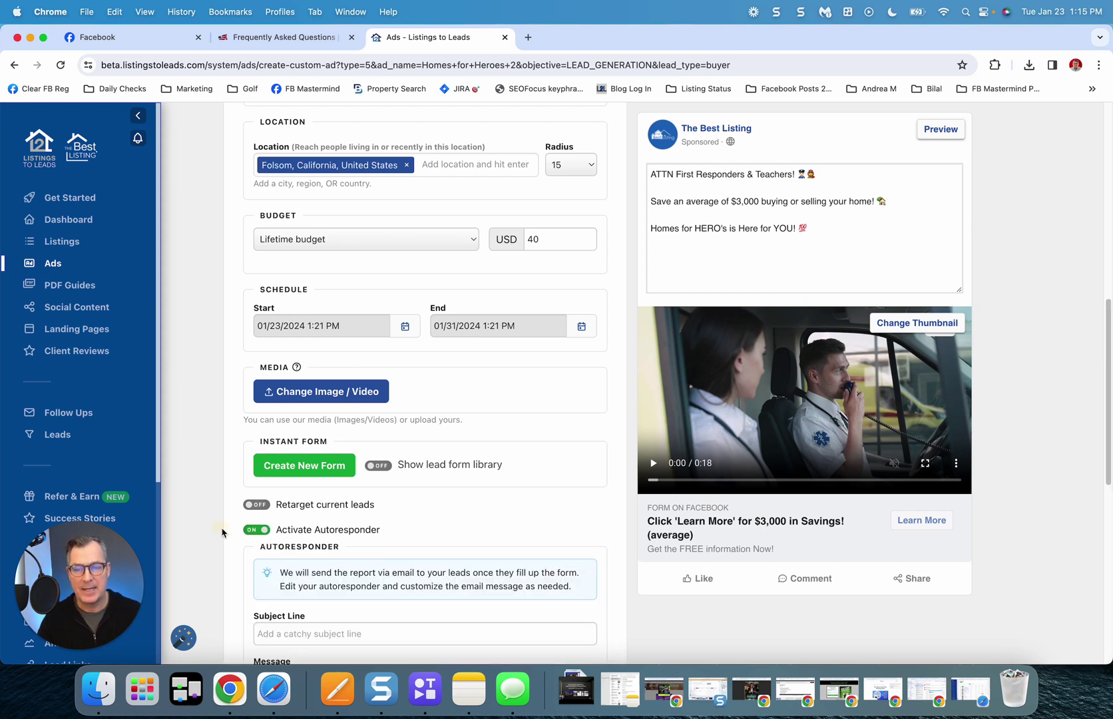
scroll(217, 487, down, 1)
scroll(211, 431, down, 2)
scroll(204, 373, down, 2)
scroll(231, 317, down, 1)
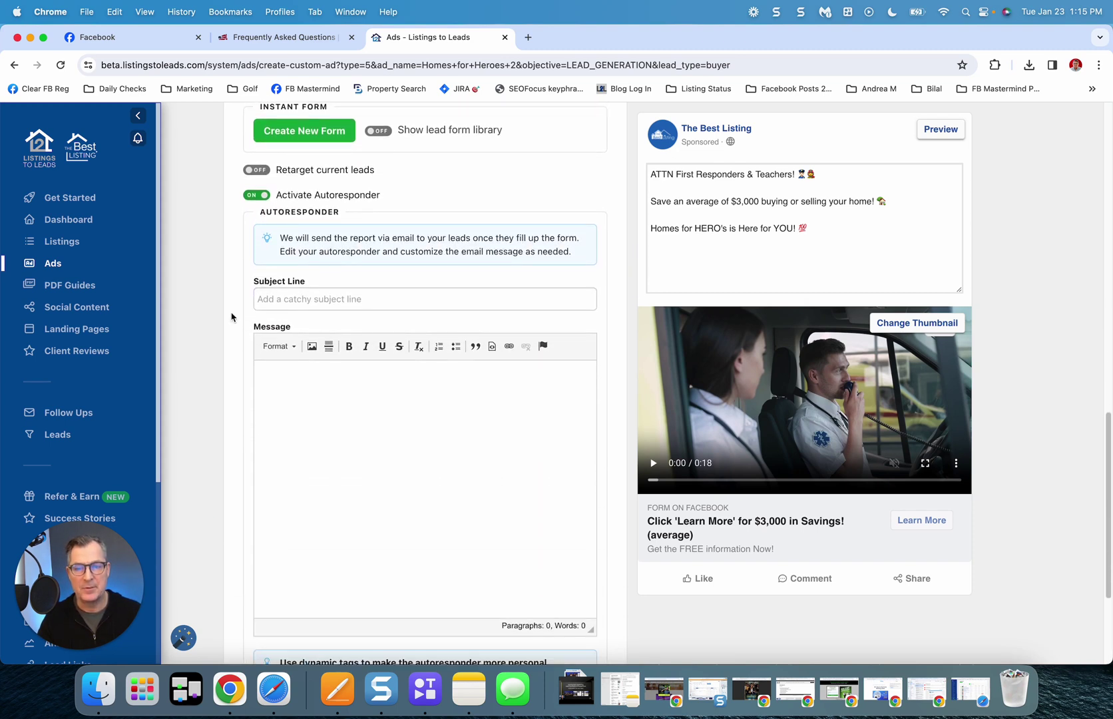
click(255, 195)
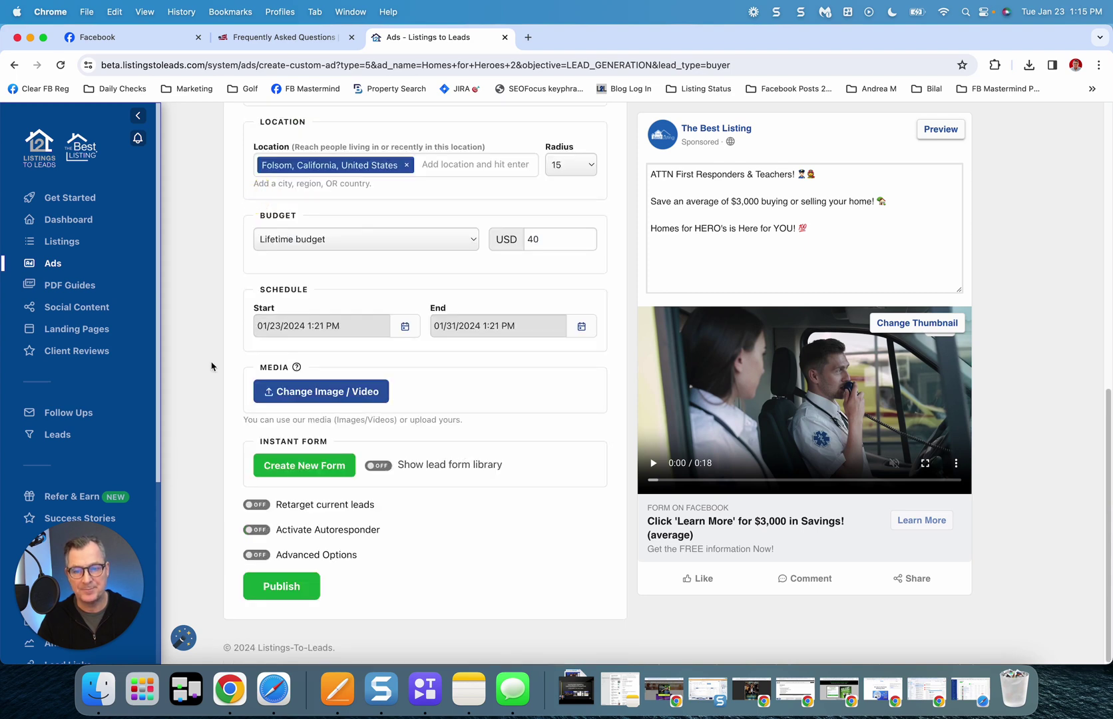
click(258, 555)
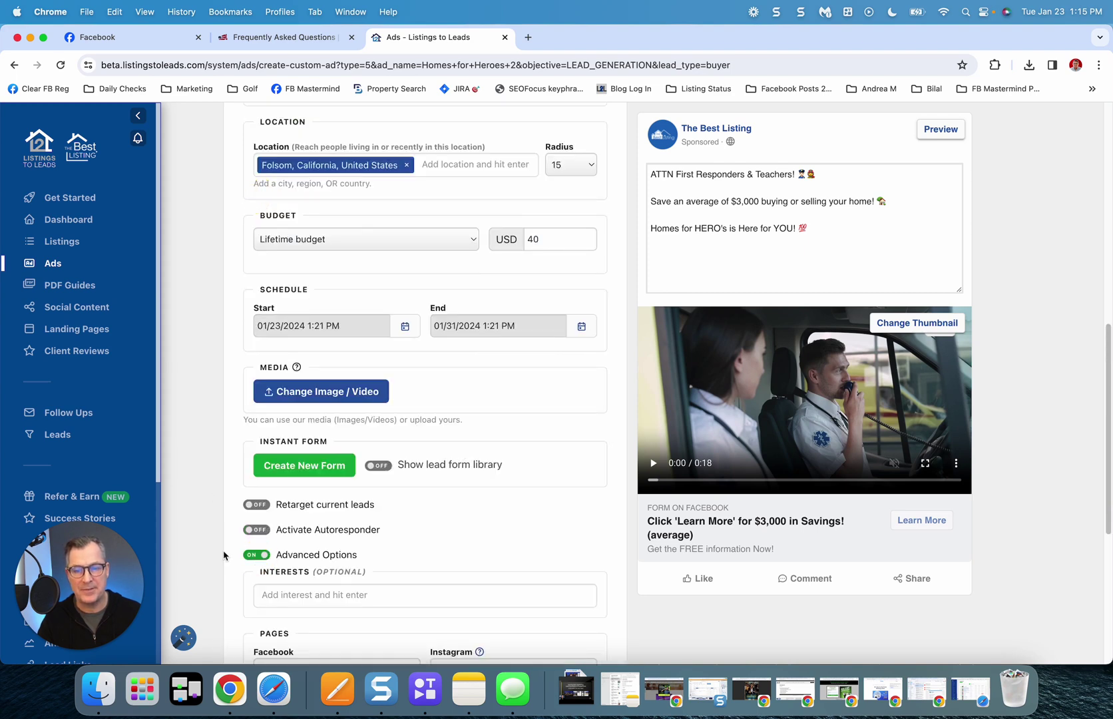
scroll(224, 554, down, 1)
scroll(224, 554, down, 2)
scroll(244, 306, down, 2)
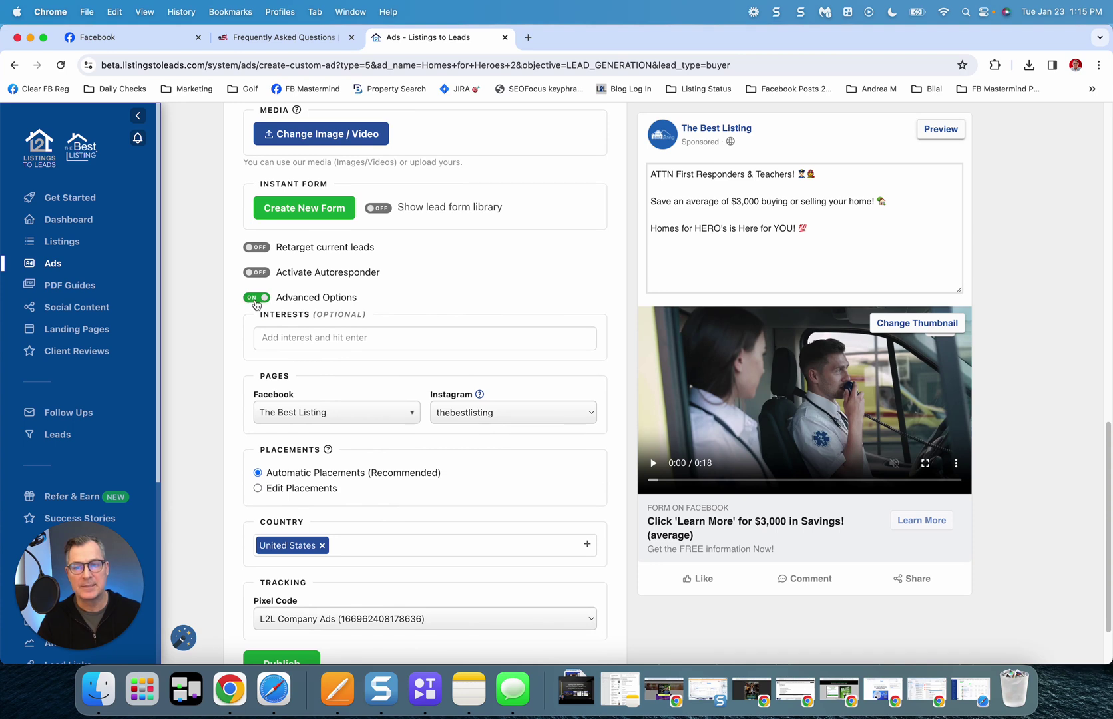
click(256, 298)
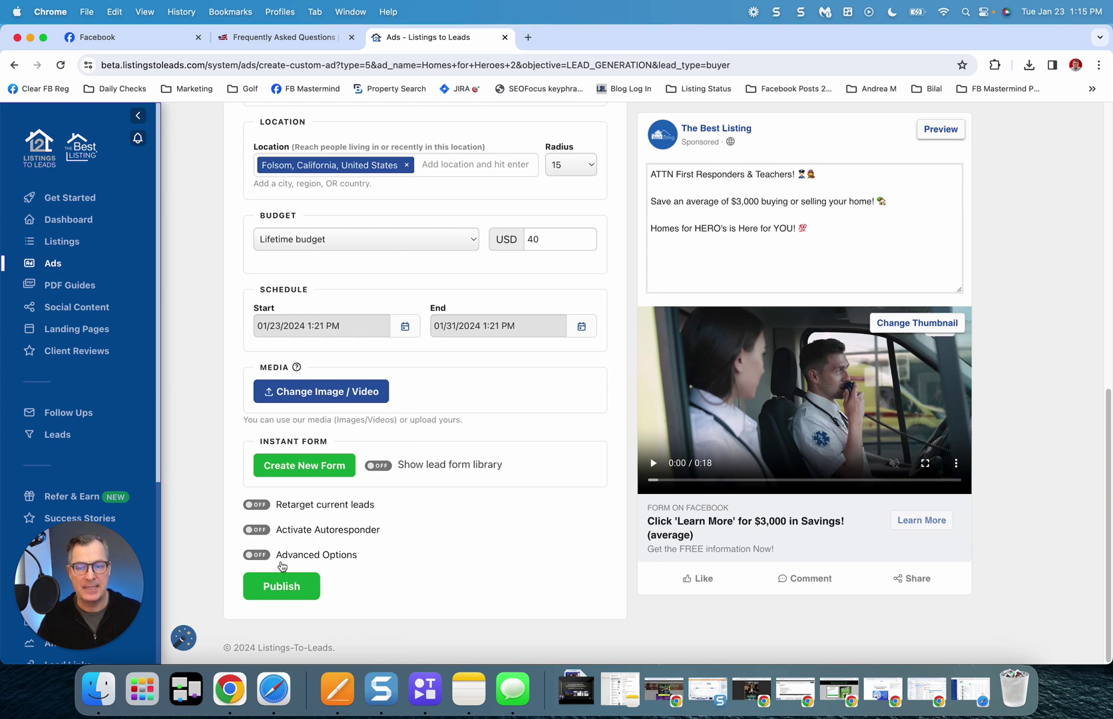
Submit the Homes for Heroes 2 buyer ad for publishing and wait while it processes
click(290, 589)
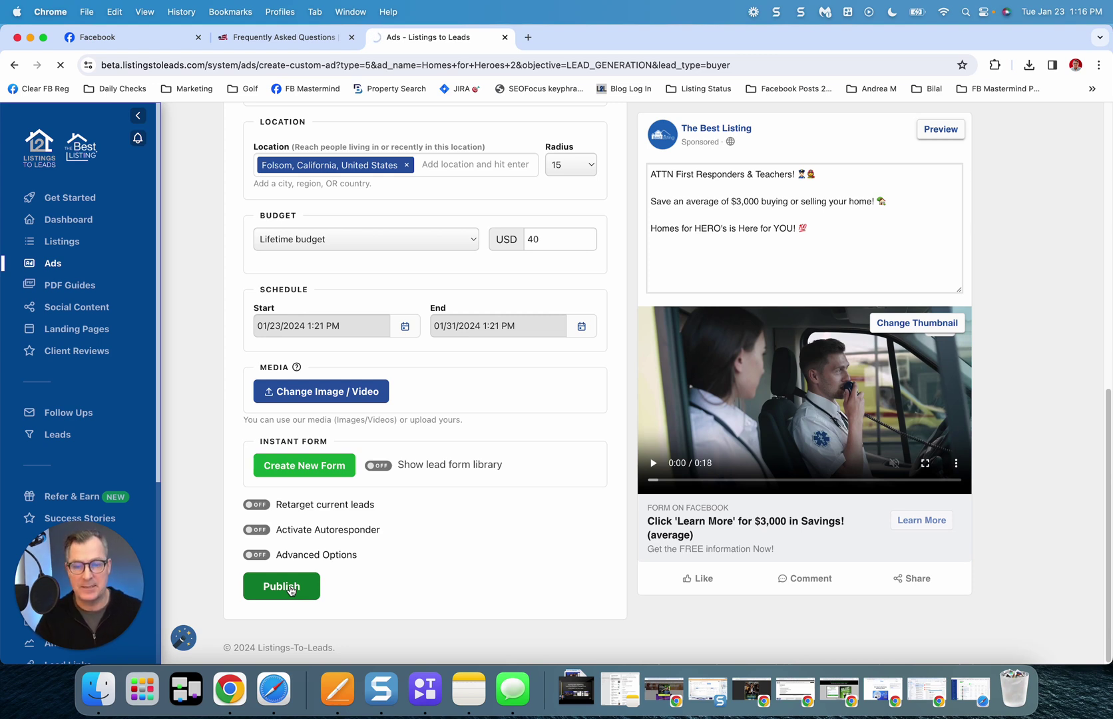
click(290, 590)
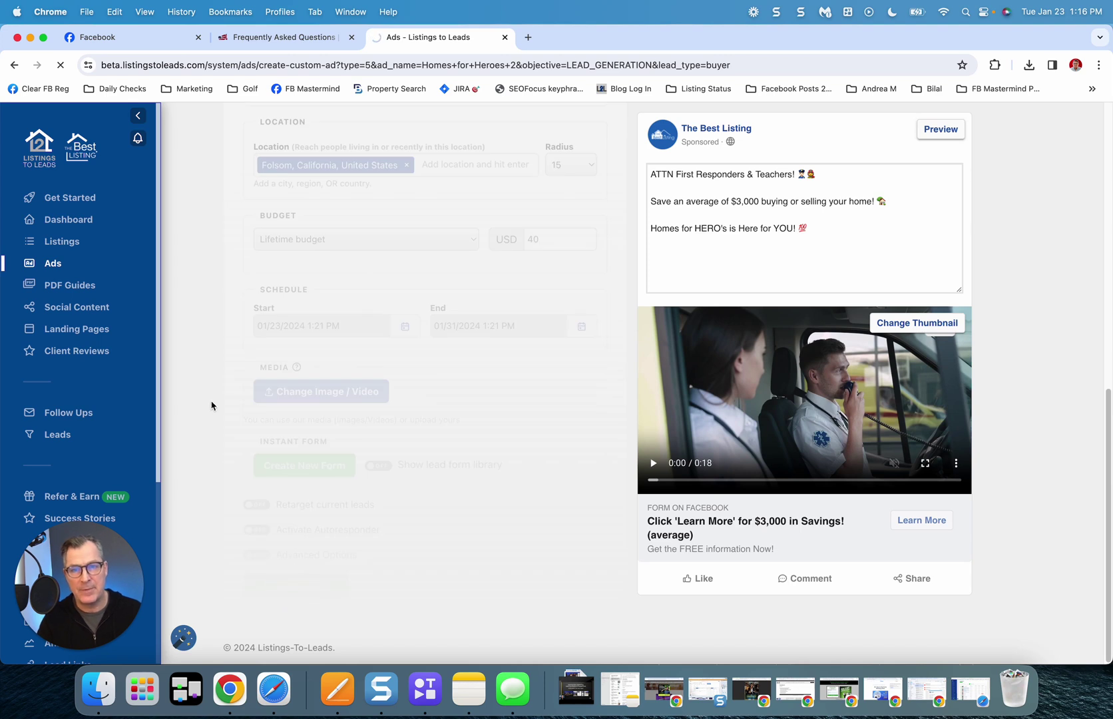